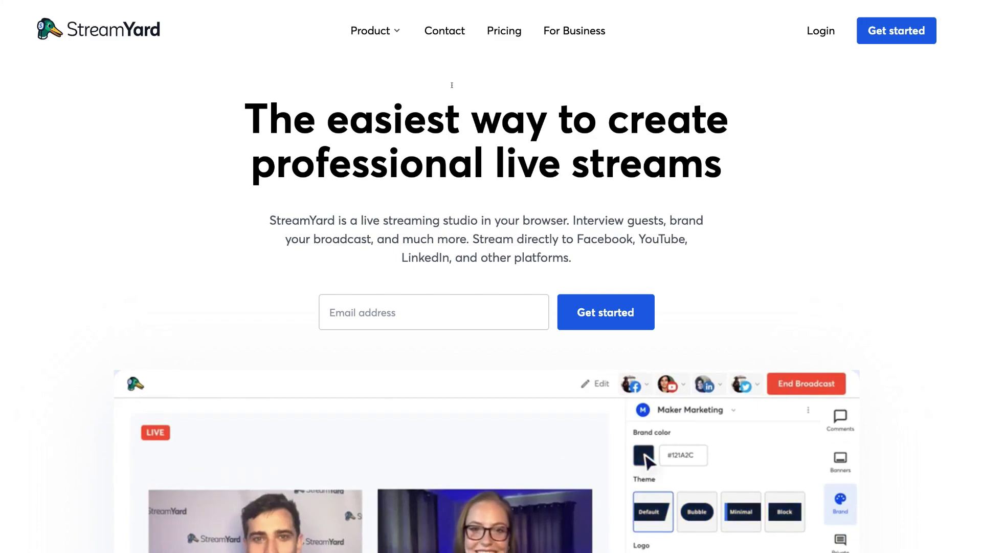
Open the pricing page and examine the Free plan's details on streaming platforms, branding and streaming limits.
click(497, 34)
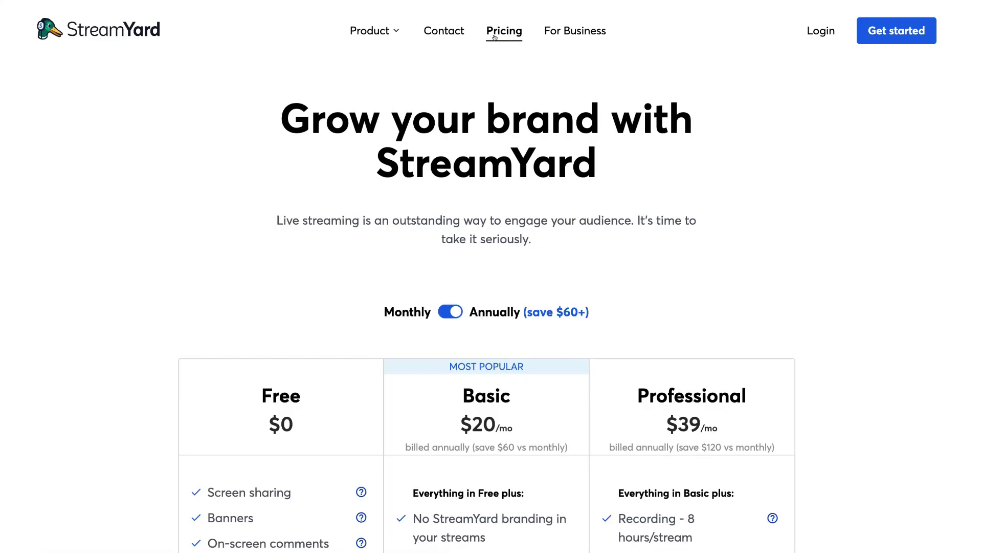
scroll(190, 222, down, 5)
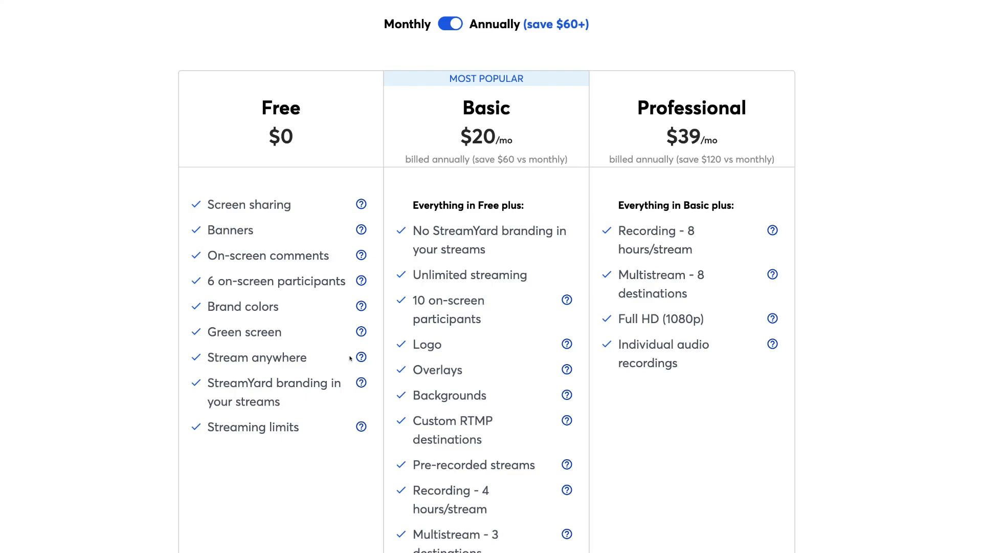
mouse_move(357, 358)
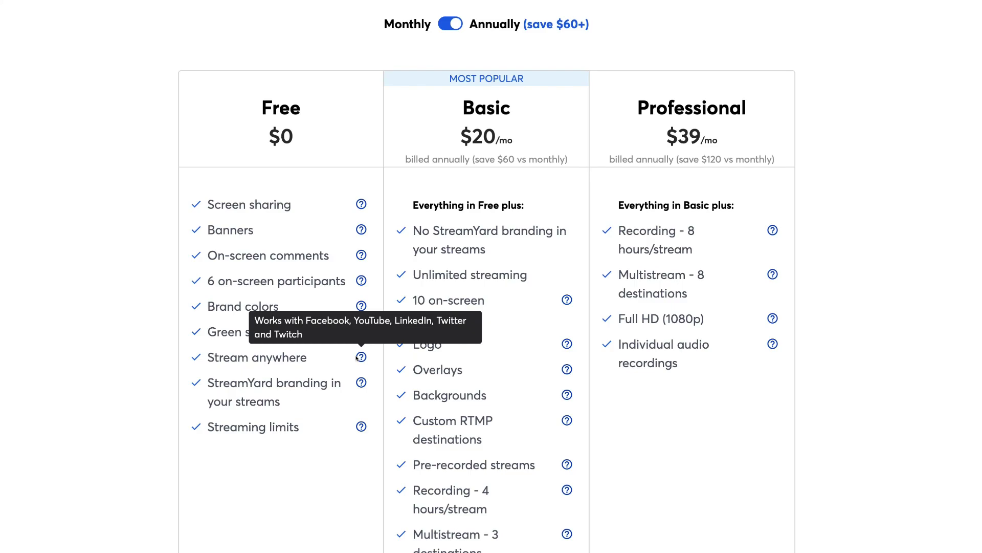
mouse_move(359, 382)
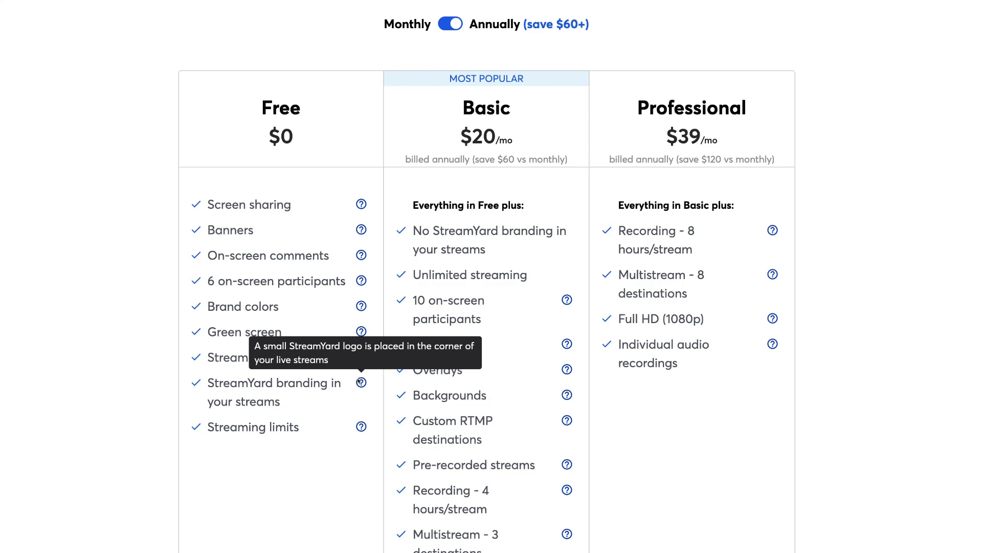
mouse_move(359, 423)
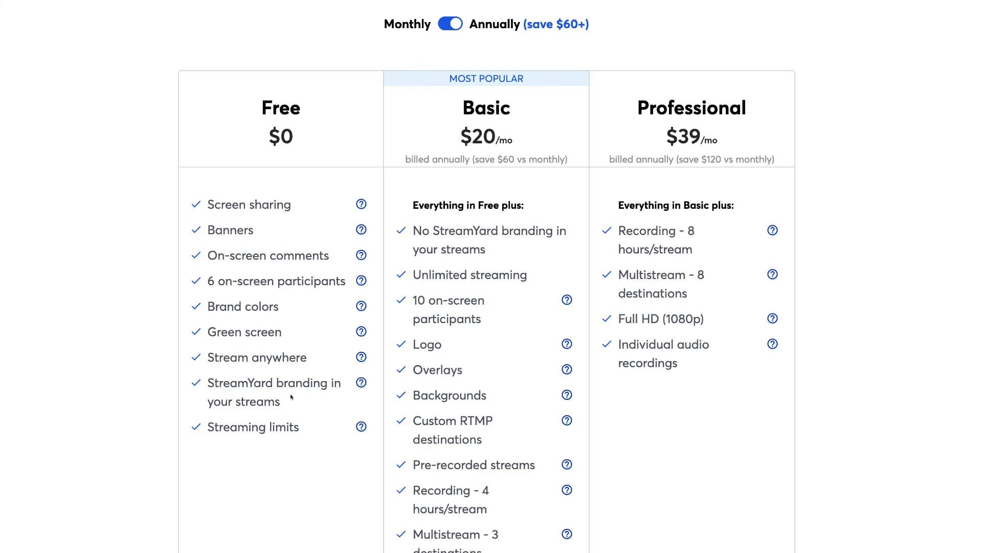
Sign up for the Free plan, enter the account e-mail and request a login code.
scroll(291, 397, down, 3)
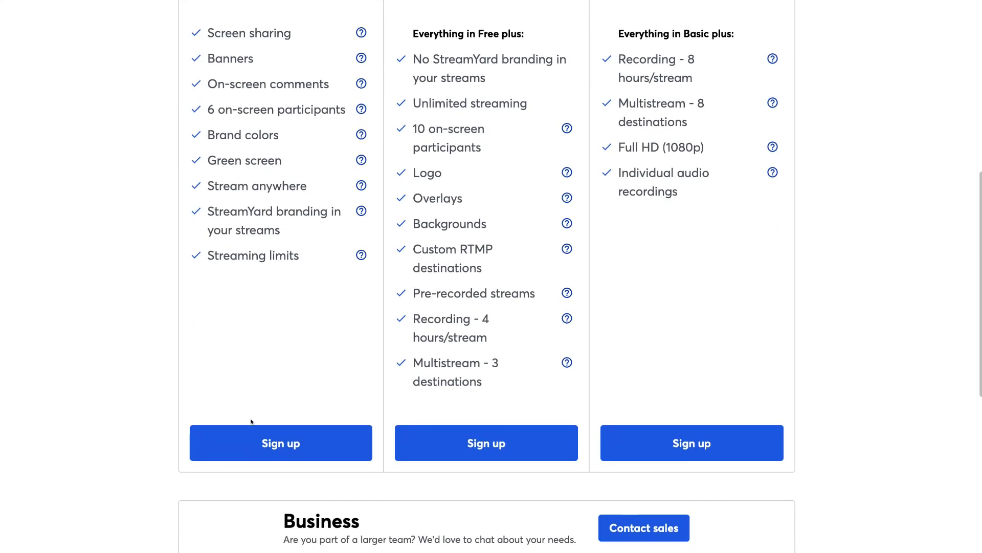
click(316, 446)
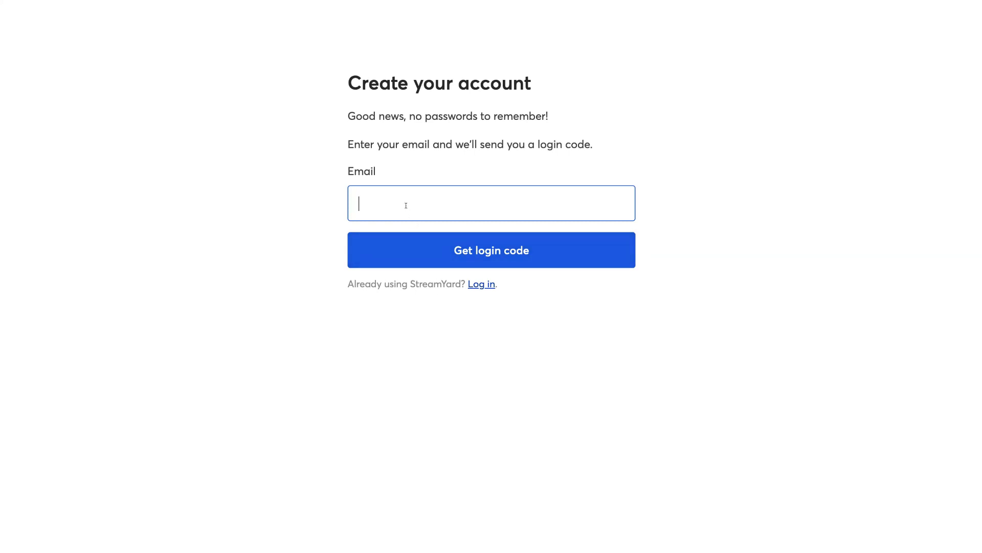
key(ctrl+v)
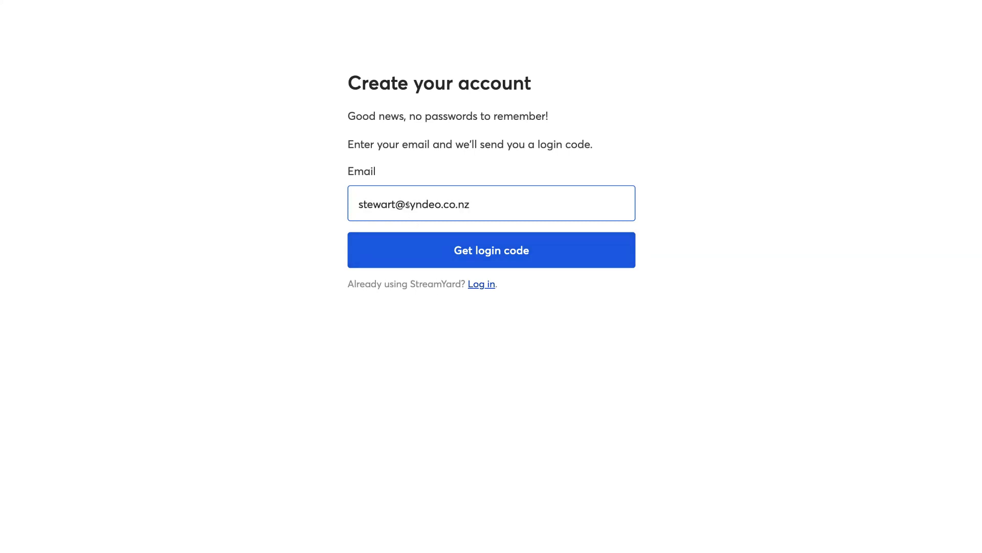
click(429, 250)
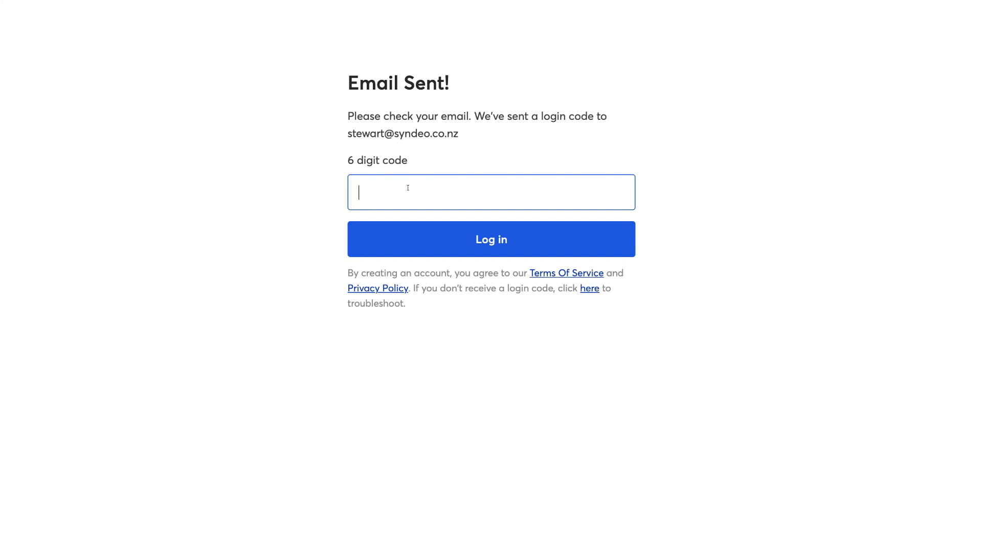
Log in with the emailed 6 digit code and set the planned use to Small business.
key(ctrl+v)
click(526, 239)
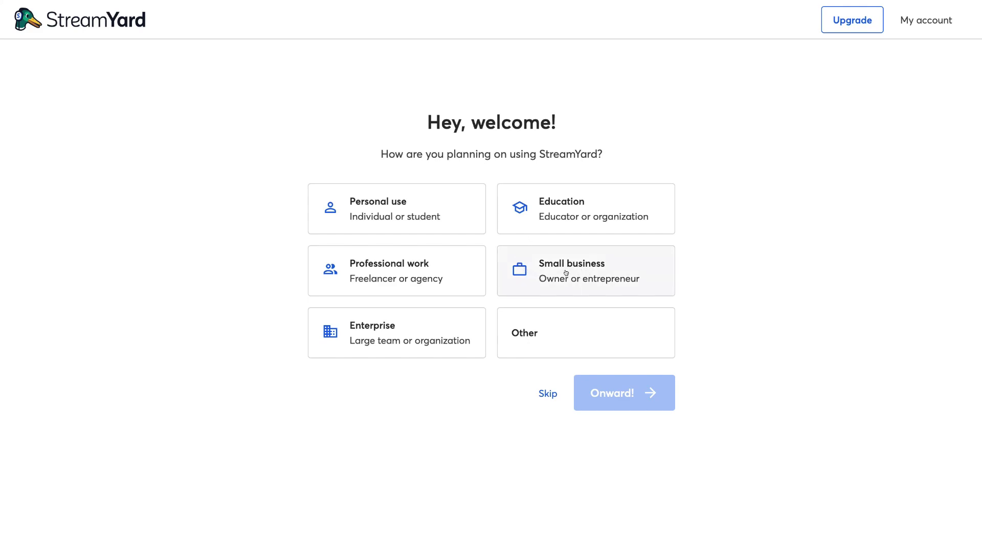
click(616, 264)
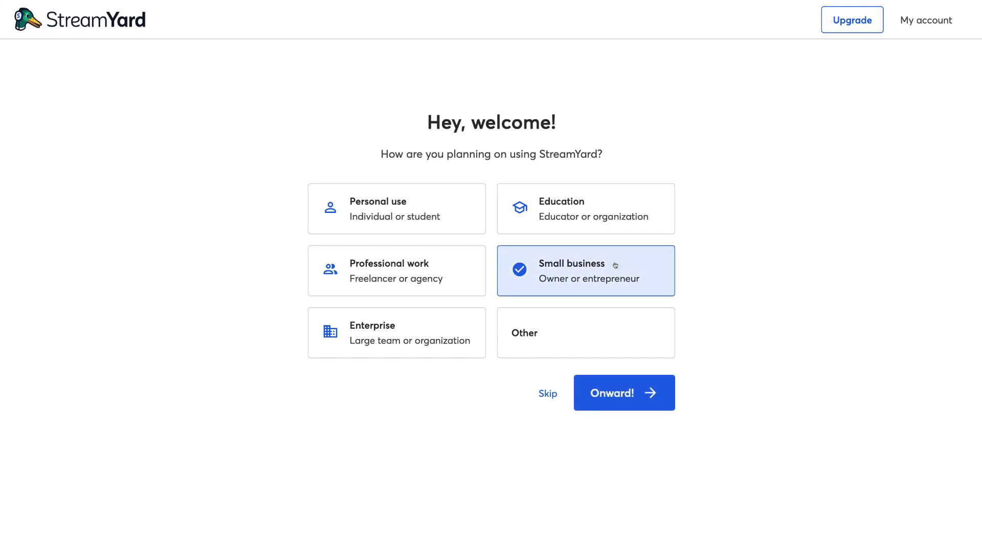
click(639, 388)
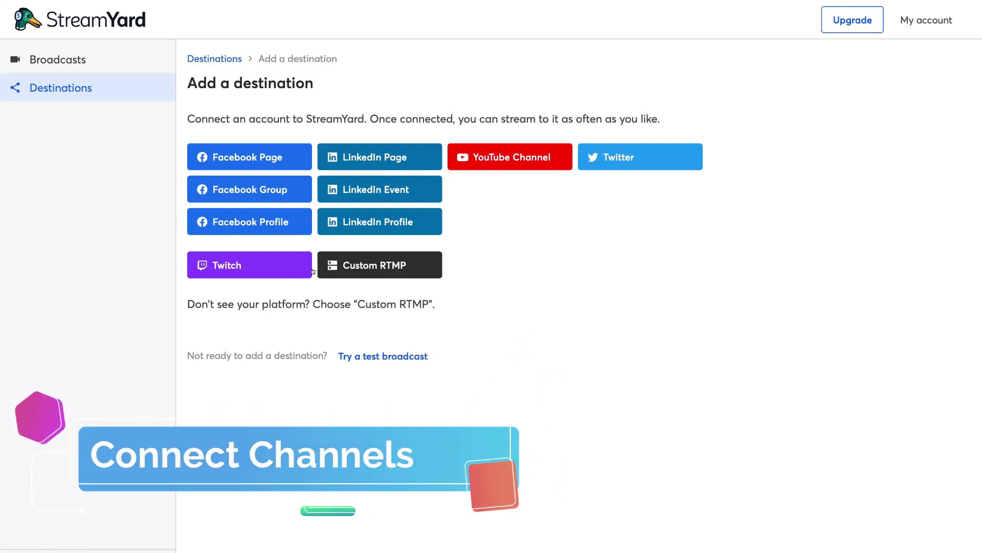
Start adding a Facebook Group destination and grant StreamYard the Facebook permissions, with timeline posts visible to Friends.
click(282, 188)
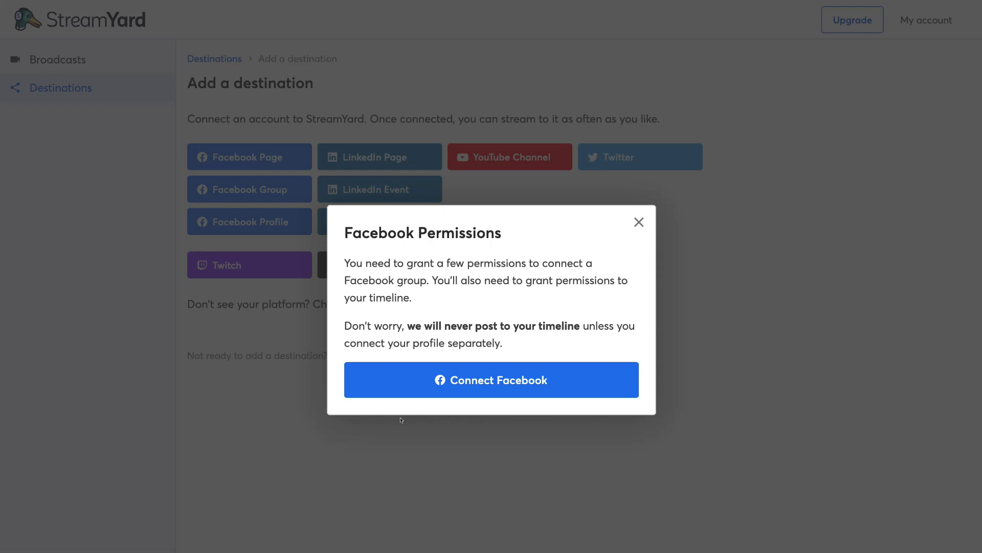
click(391, 385)
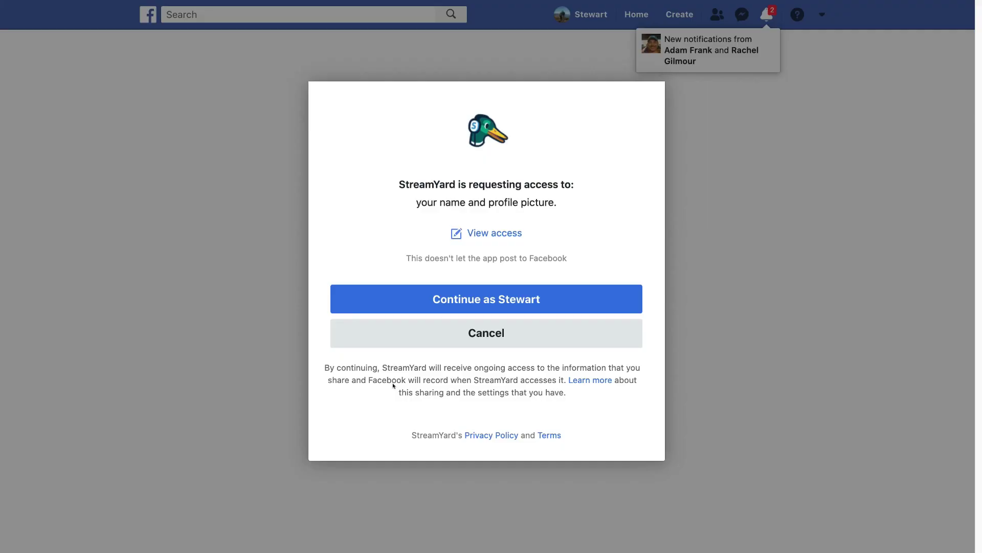
click(407, 305)
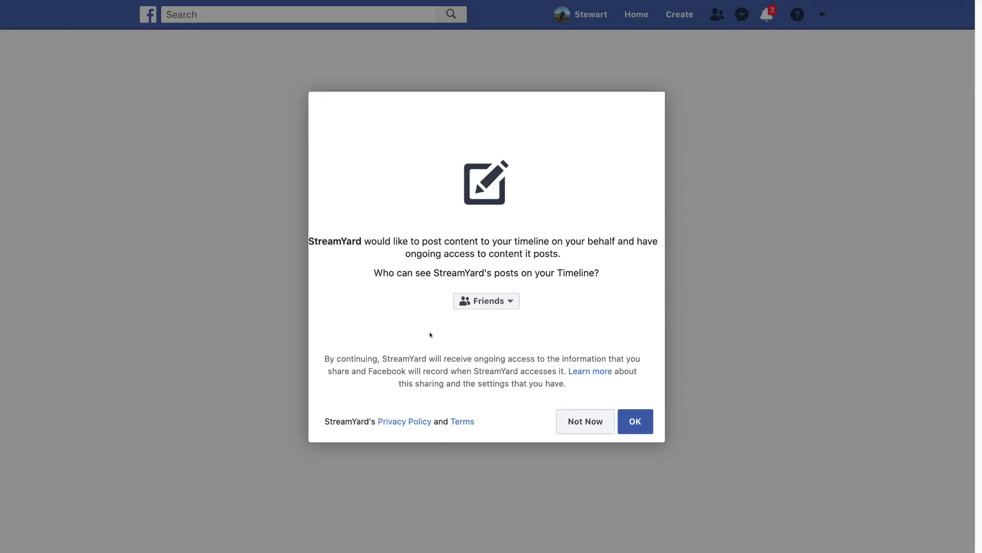
click(634, 421)
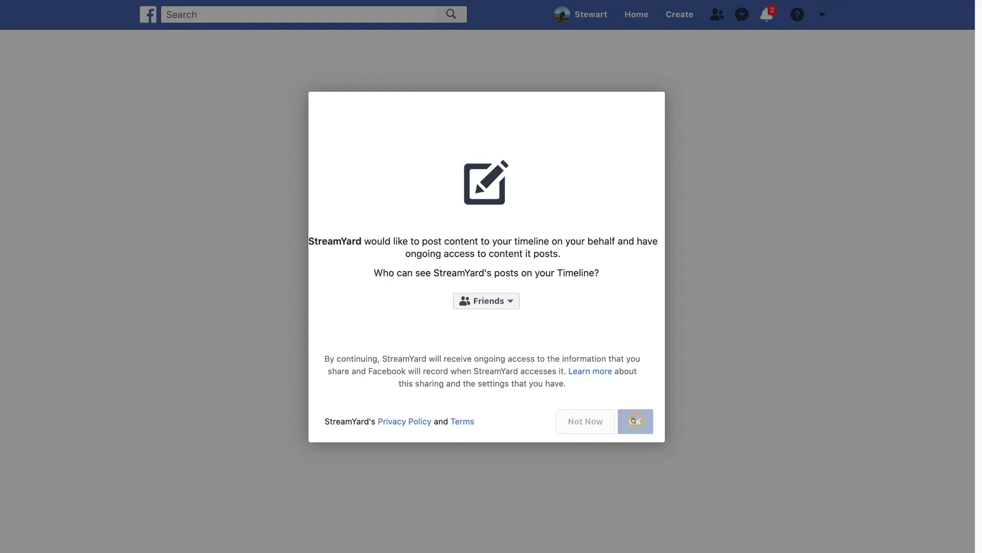
click(621, 419)
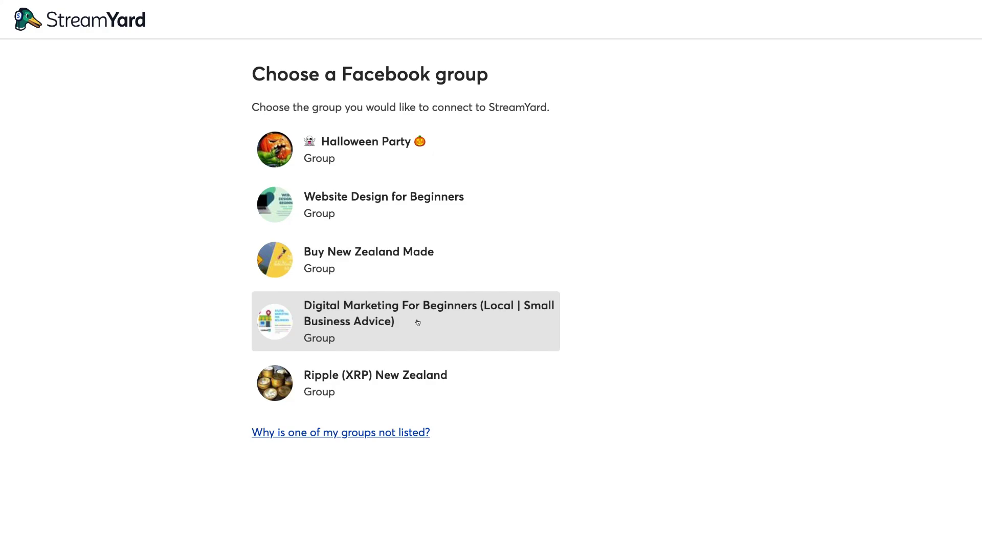
Connect the Digital Marketing For Beginners group by adding the StreamYard app to it in Facebook, and open the page for adding another destination.
click(481, 321)
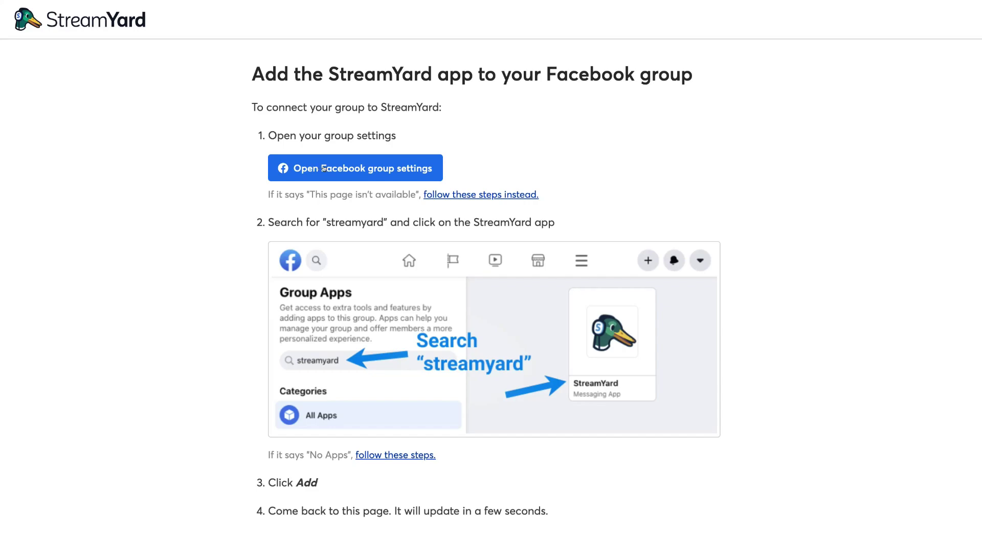
click(399, 167)
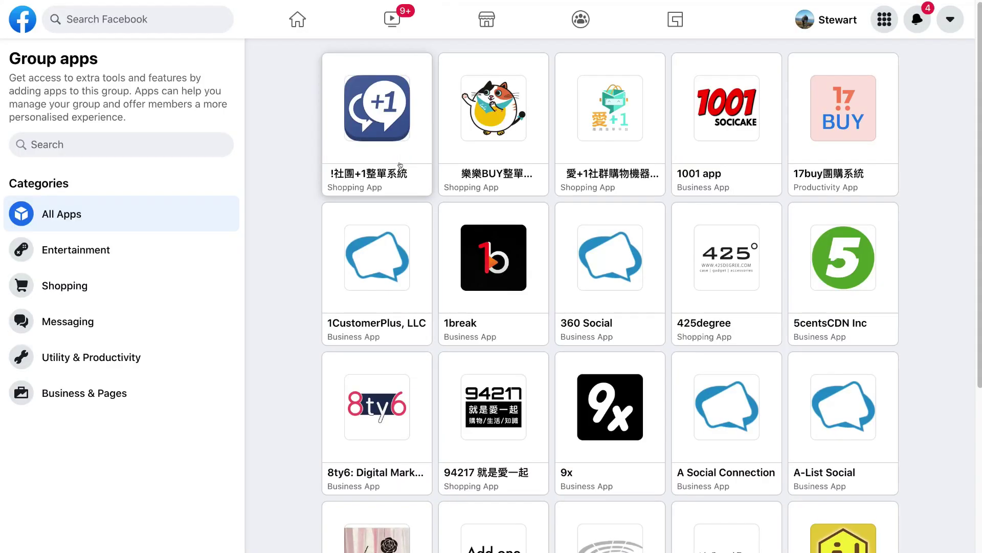
click(88, 140)
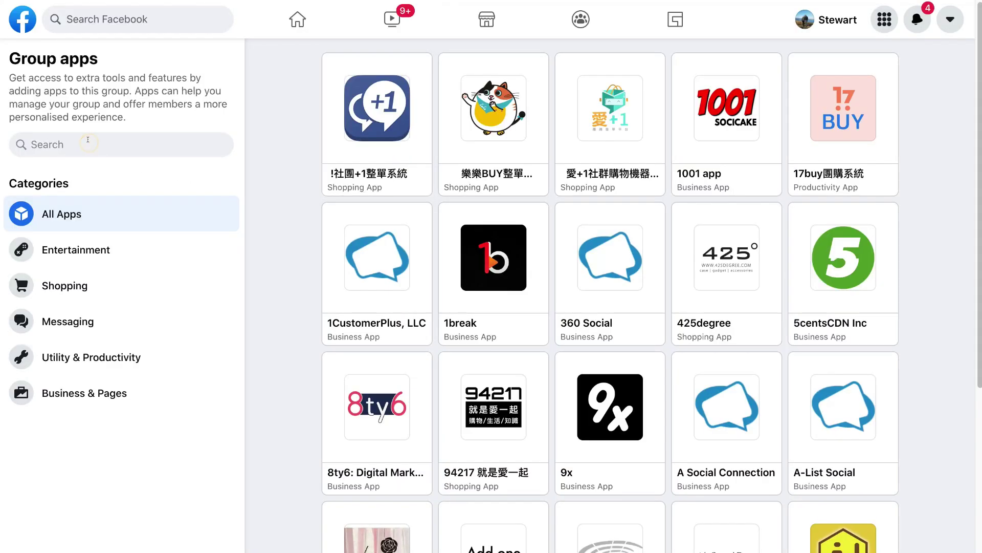
text(streamyard)
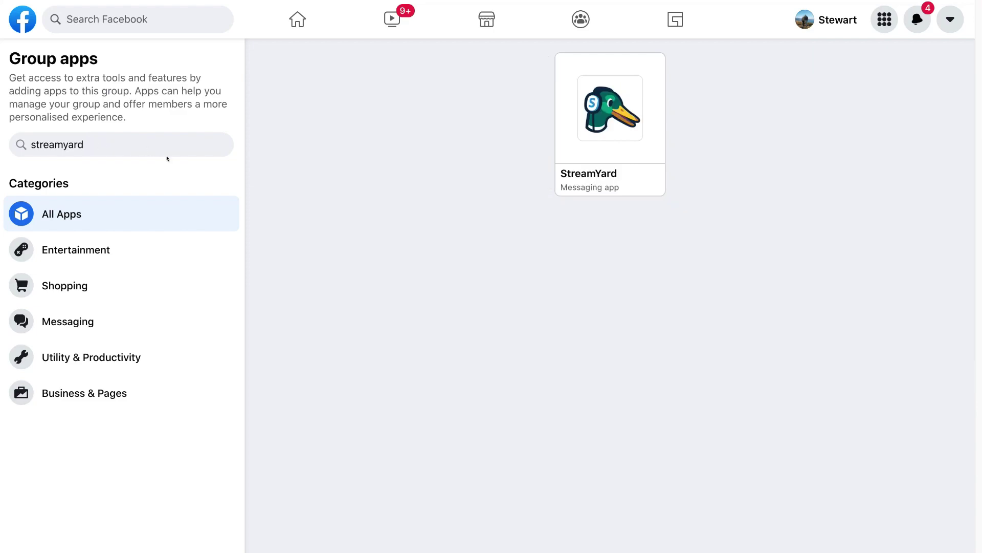
click(603, 152)
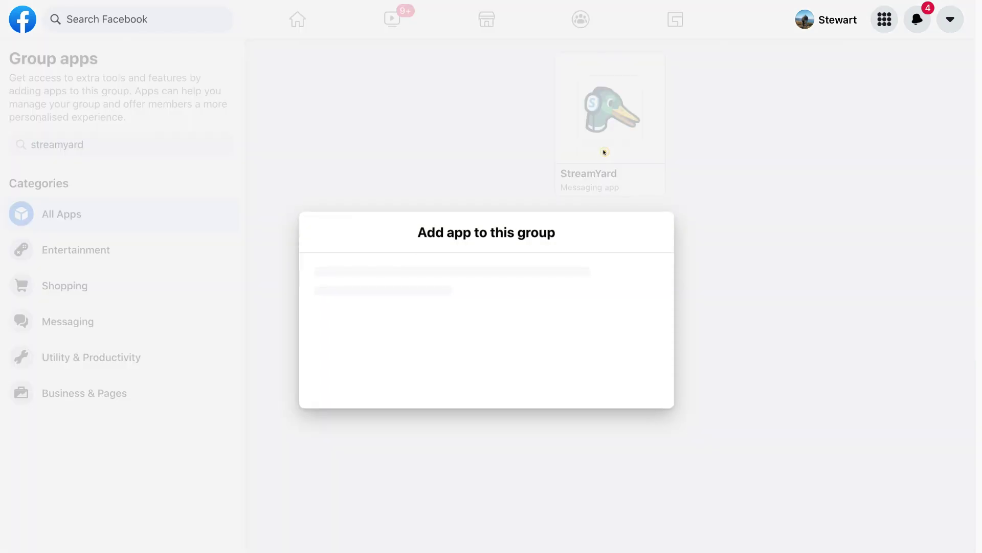
click(610, 425)
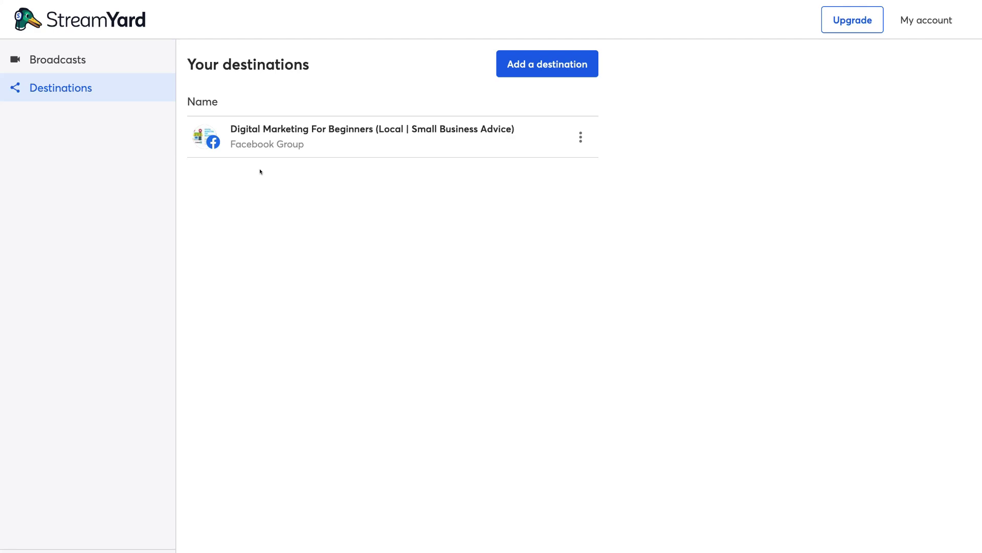
click(551, 71)
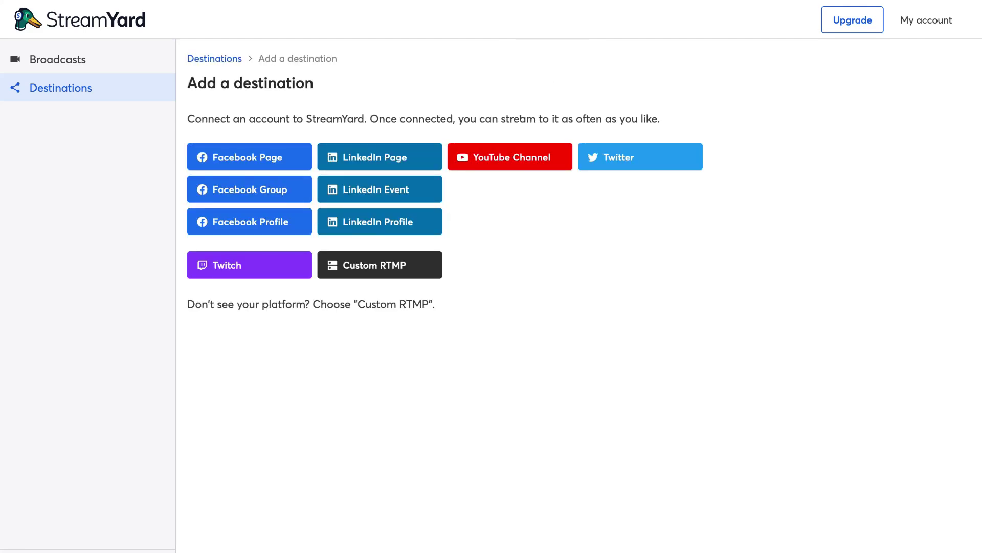
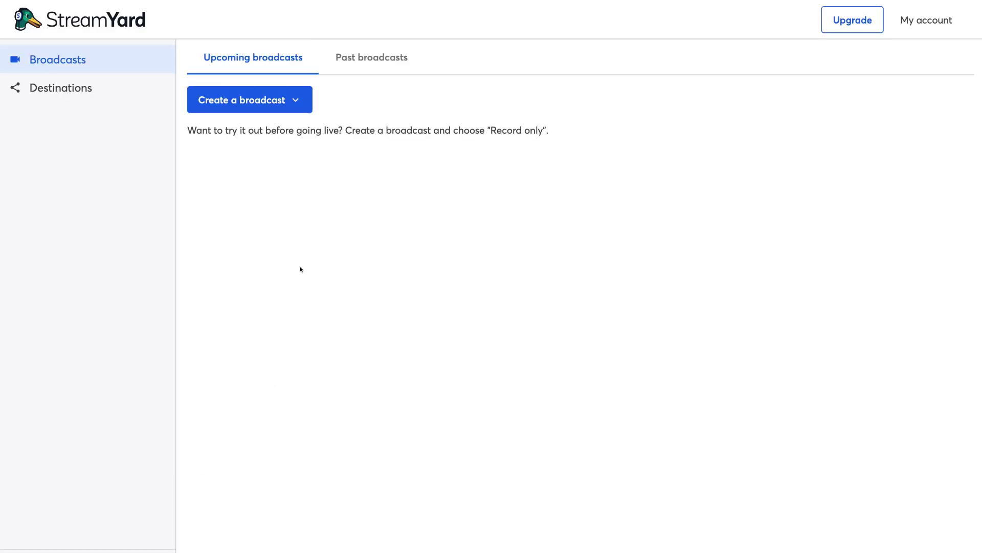
Set up a new broadcast to the Facebook group titled "How To Create A Facebook Ad", described as a beginners' walkthrough for creating their own Facebook Ads.
click(297, 98)
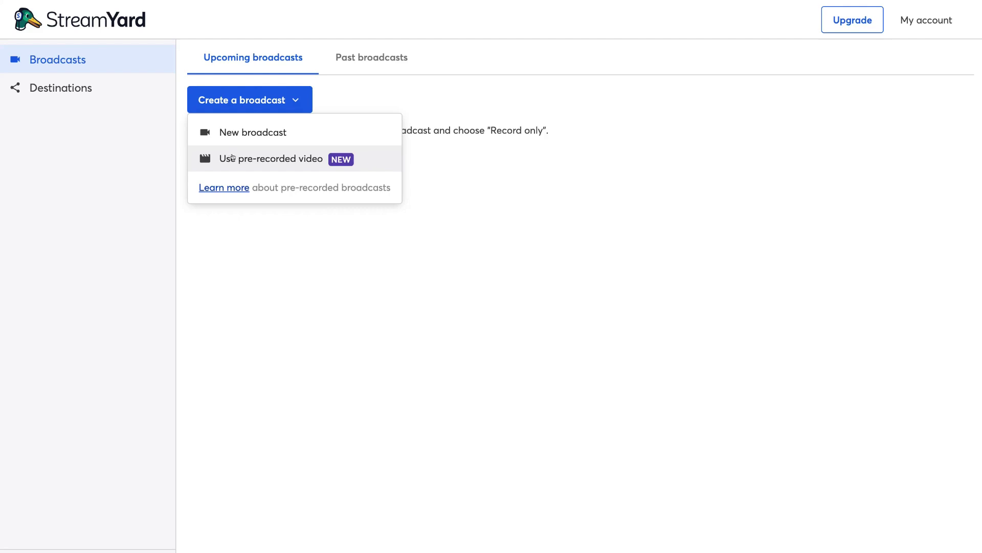
click(289, 132)
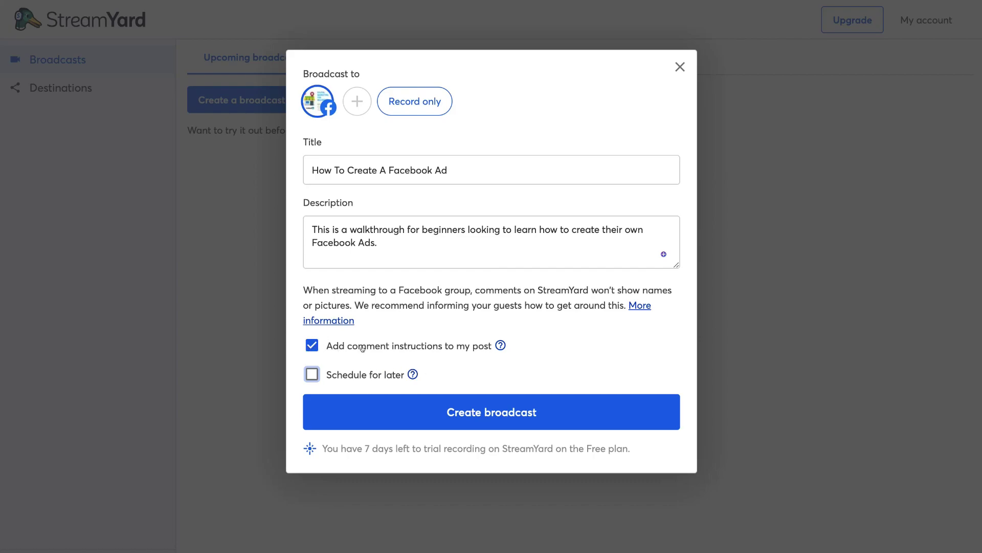
mouse_move(492, 344)
click(309, 373)
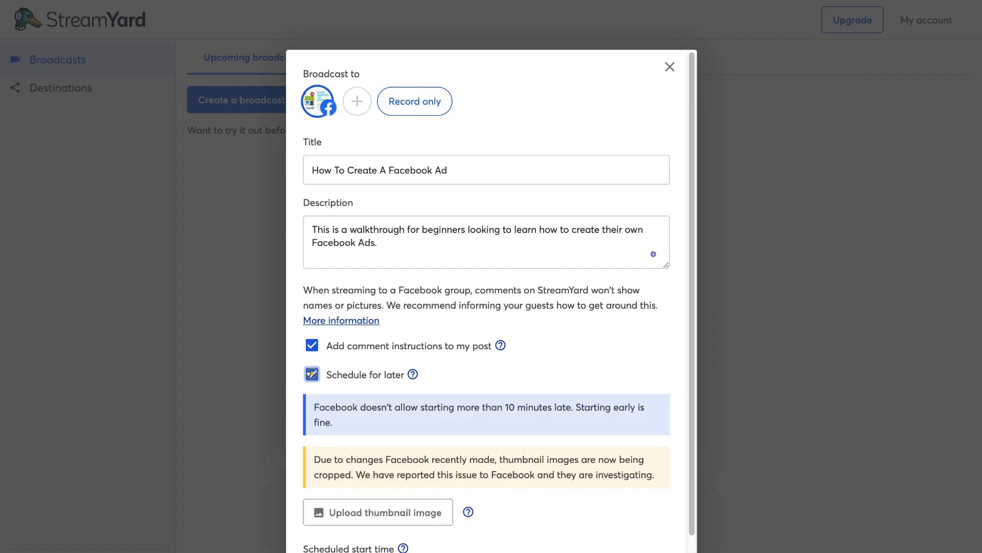
scroll(494, 397, down, 2)
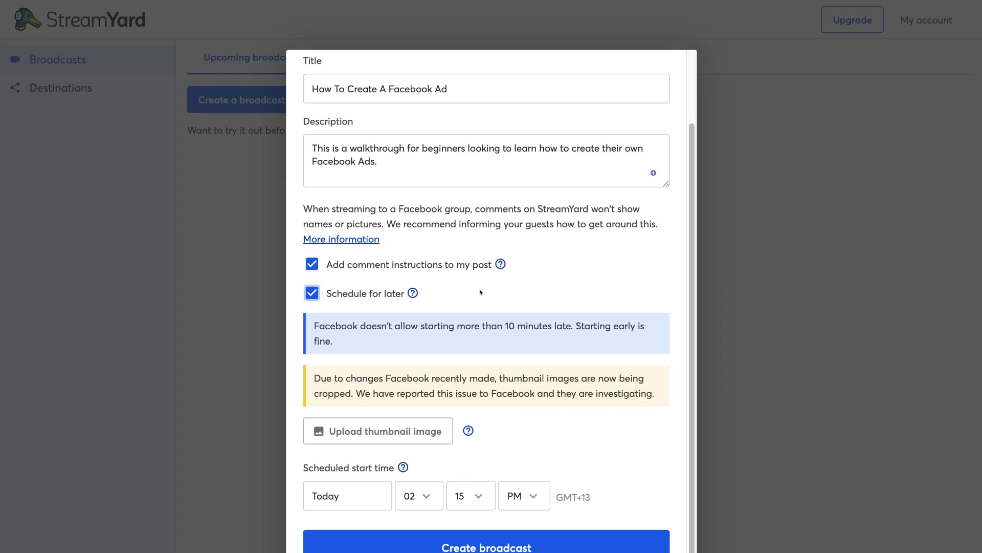
click(312, 293)
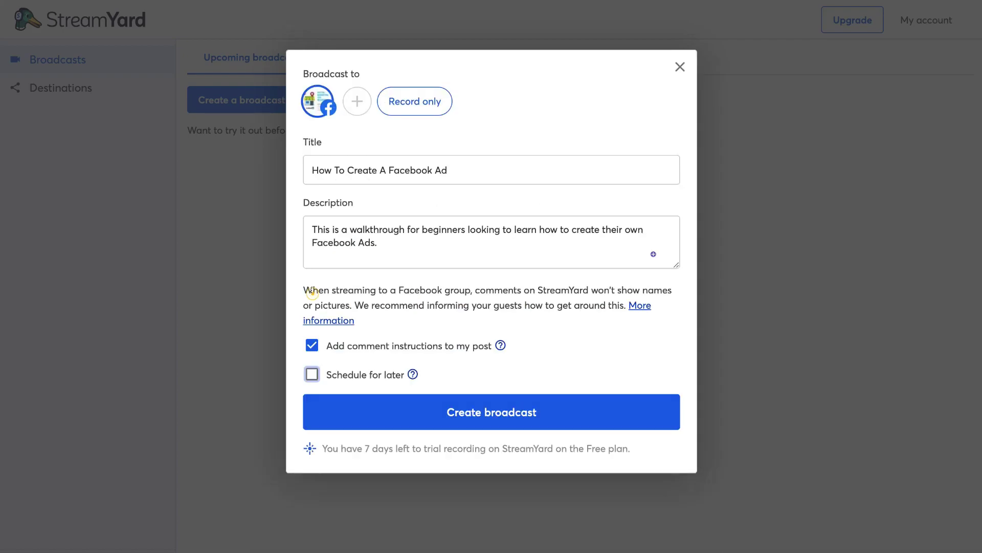
Create the broadcast without scheduling it, keeping the comment instructions in the post.
click(571, 408)
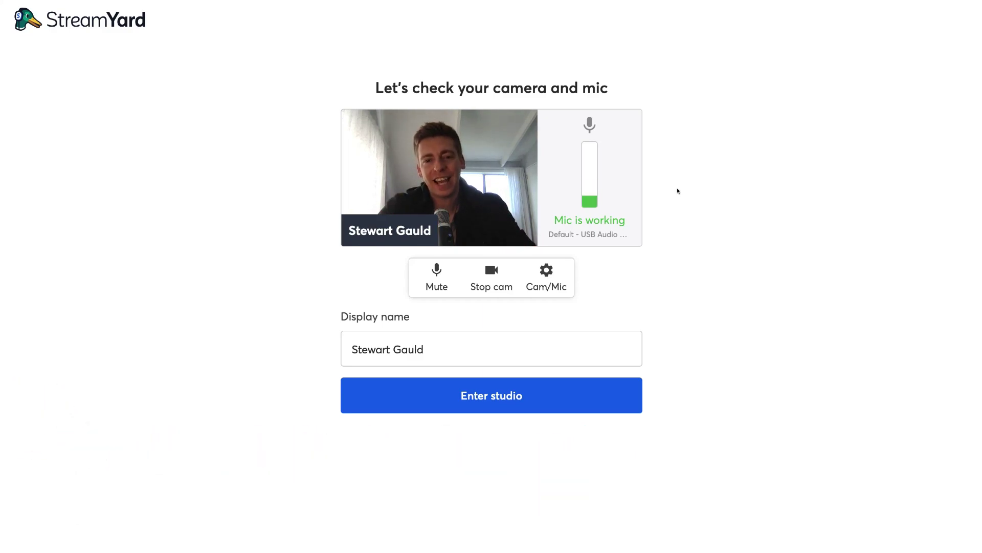
Turn the camera off to examine the avatar options without changing them, and turn the camera back on.
click(486, 267)
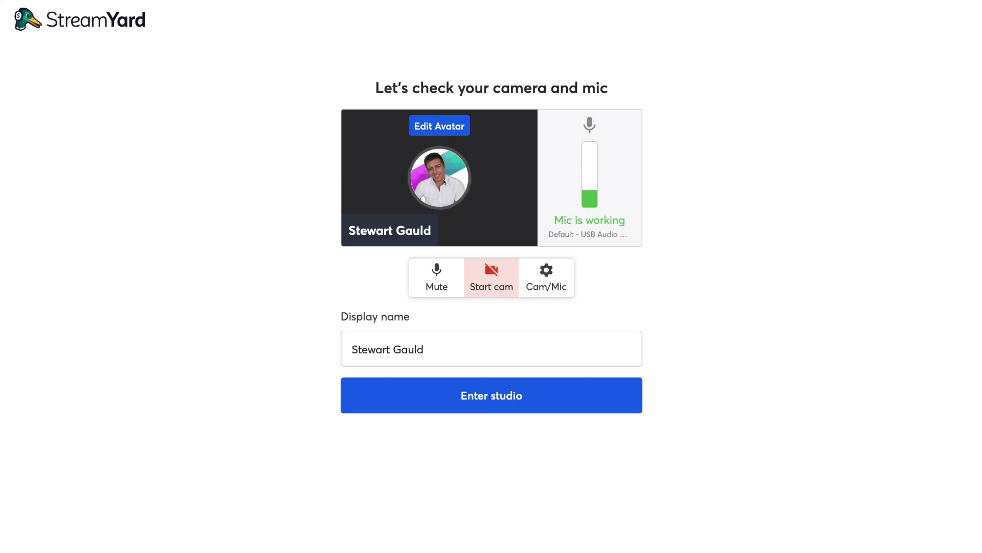
click(436, 127)
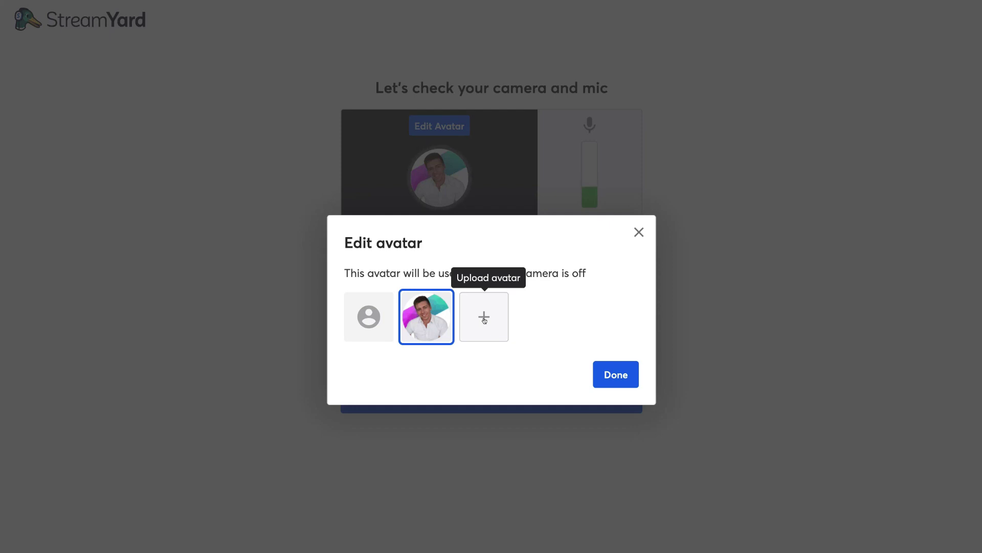
click(620, 368)
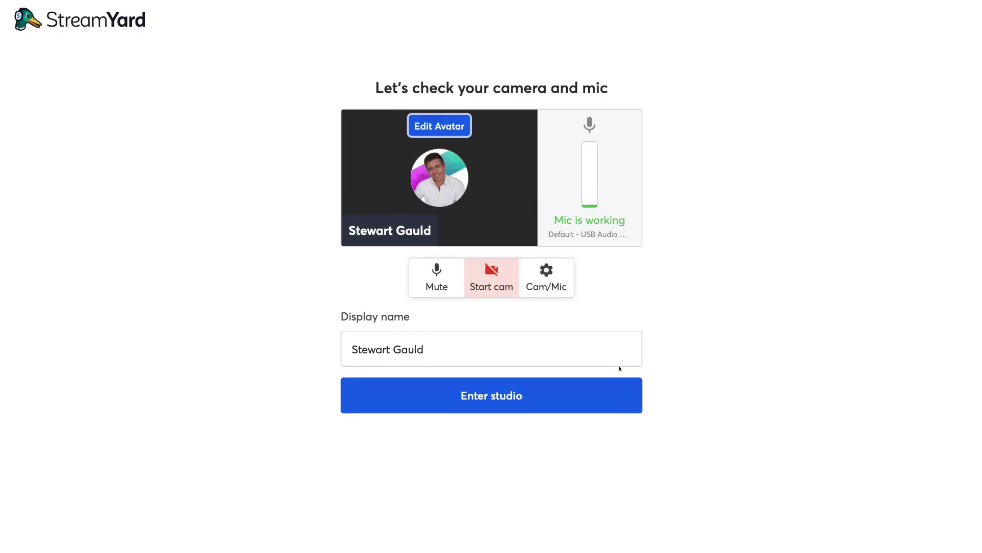
click(484, 279)
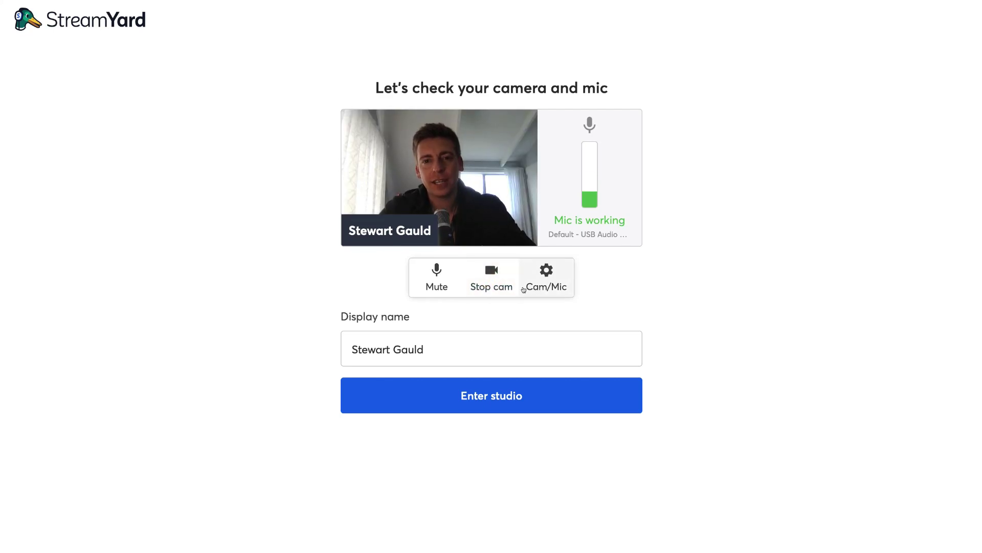
Review the camera, audio and green screen settings and close them without changing anything.
click(547, 278)
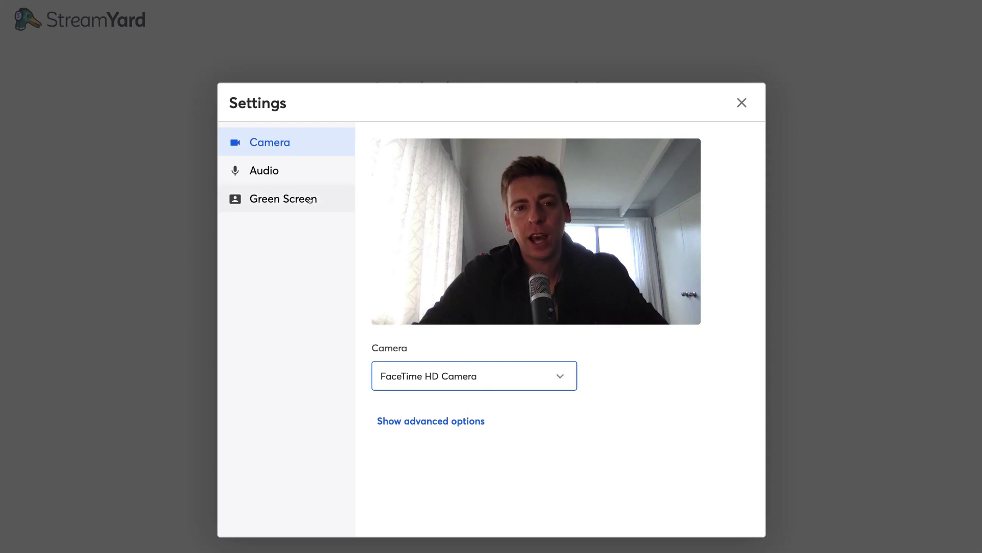
click(287, 173)
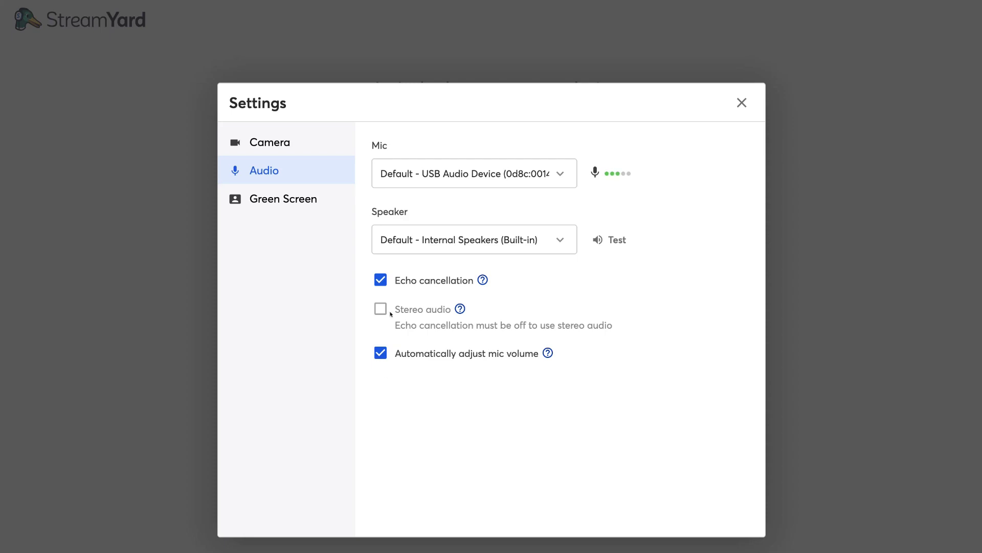
click(303, 201)
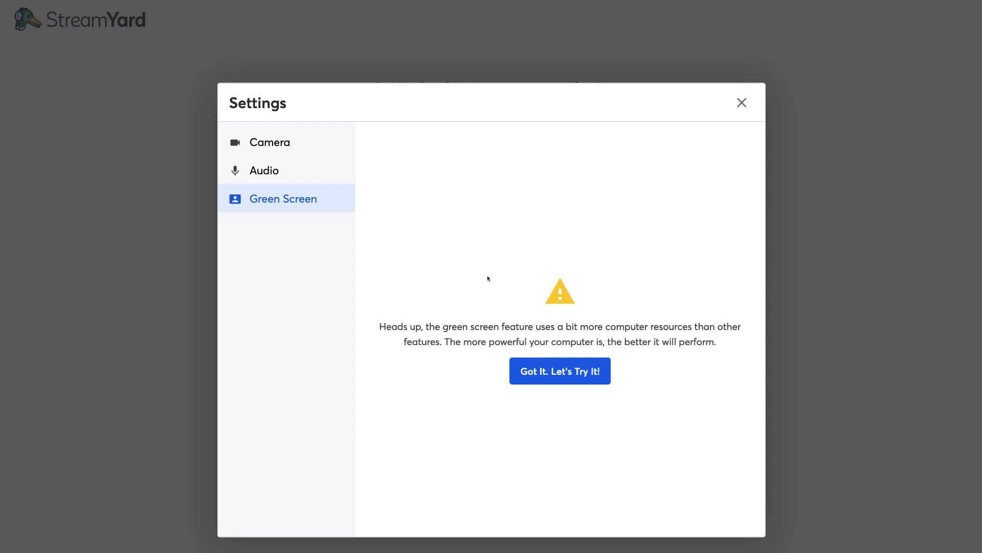
click(742, 103)
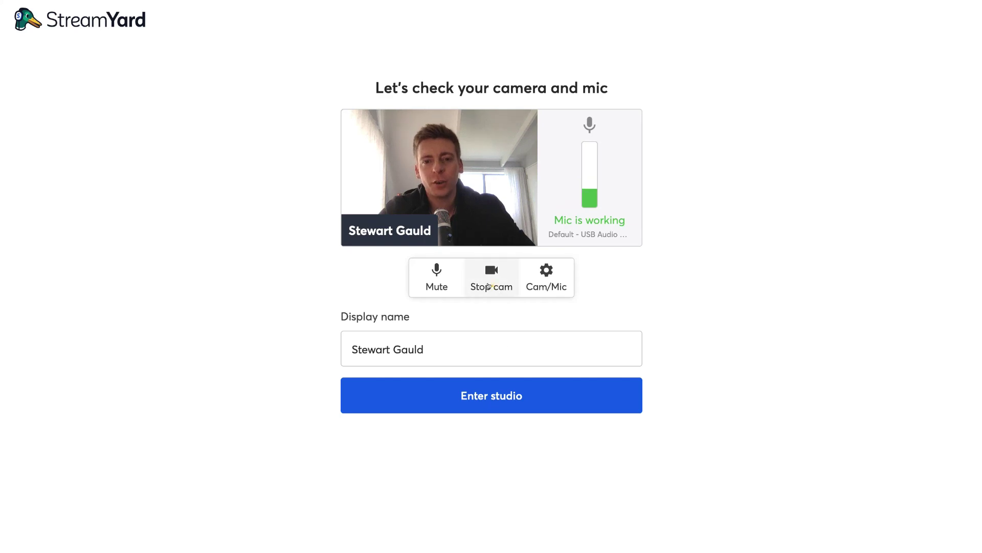
Turn the camera off and enter the broadcast studio.
click(489, 287)
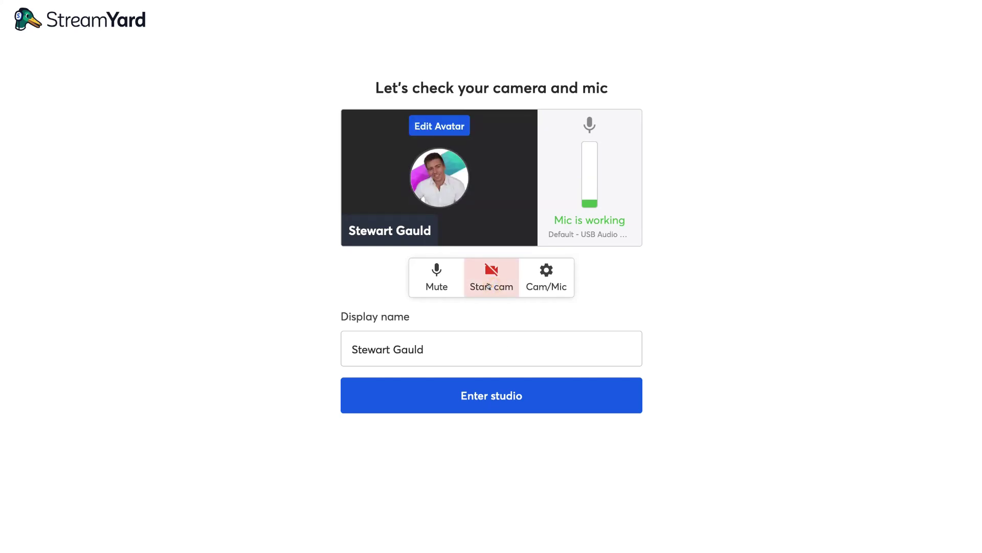
click(531, 399)
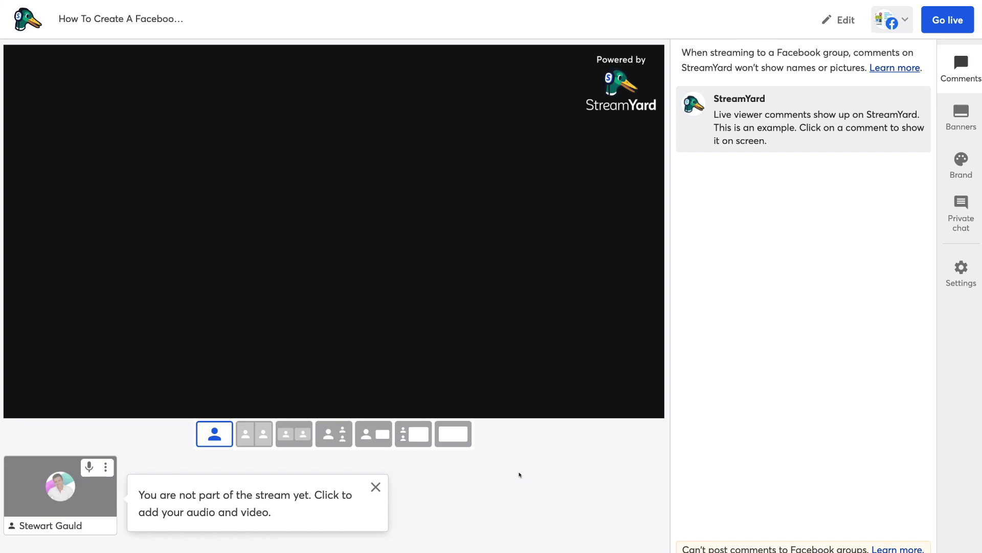
scroll(520, 475, down, 2)
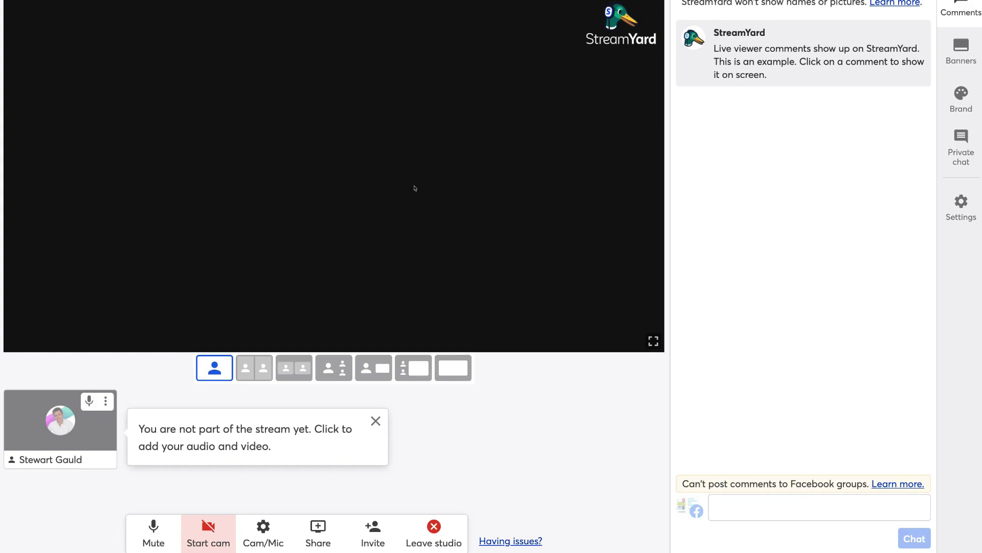
Add the host to the stream and turn the camera back on.
mouse_move(70, 424)
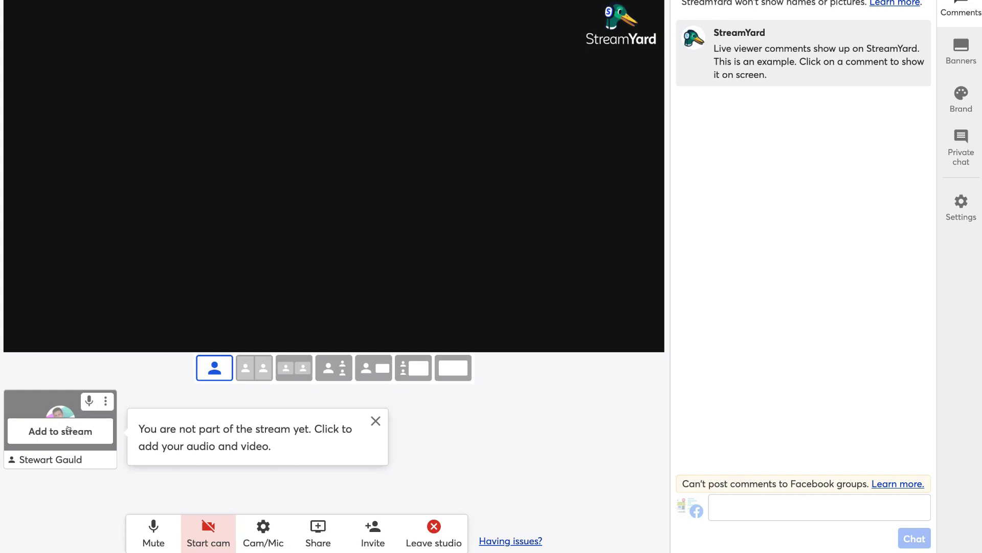
click(68, 431)
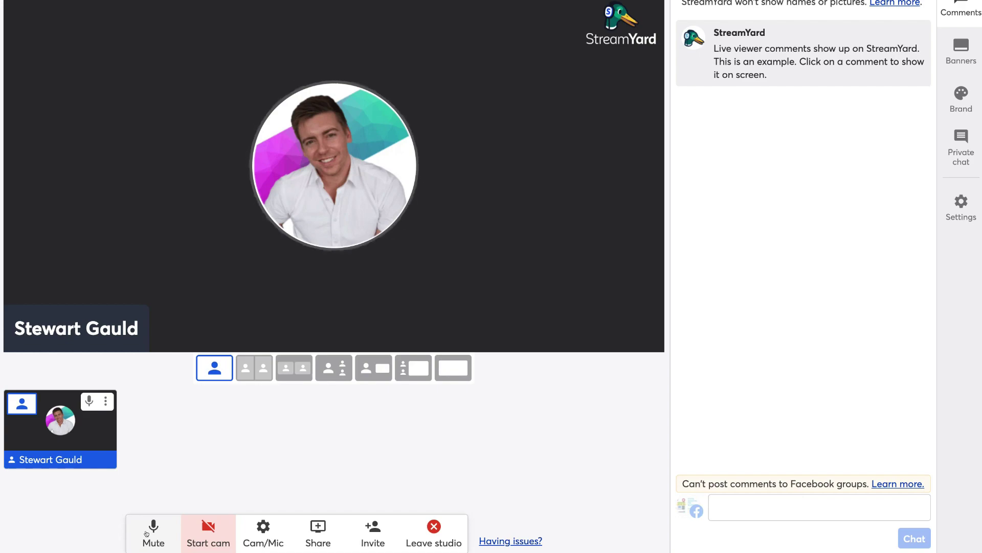
click(208, 530)
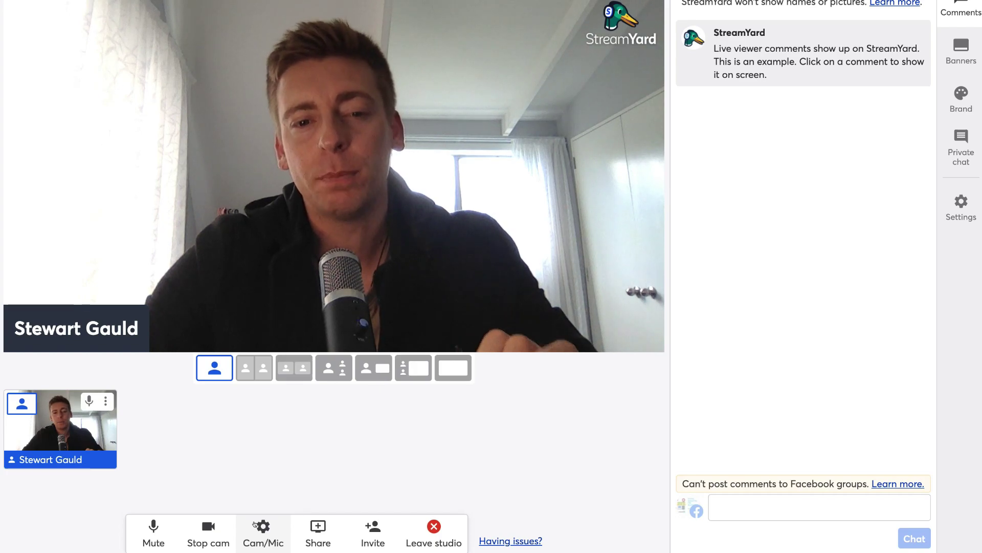
Share the Digital Marketing For Beginners Facebook Chrome tab with its audio in the stream and return to the studio.
click(312, 530)
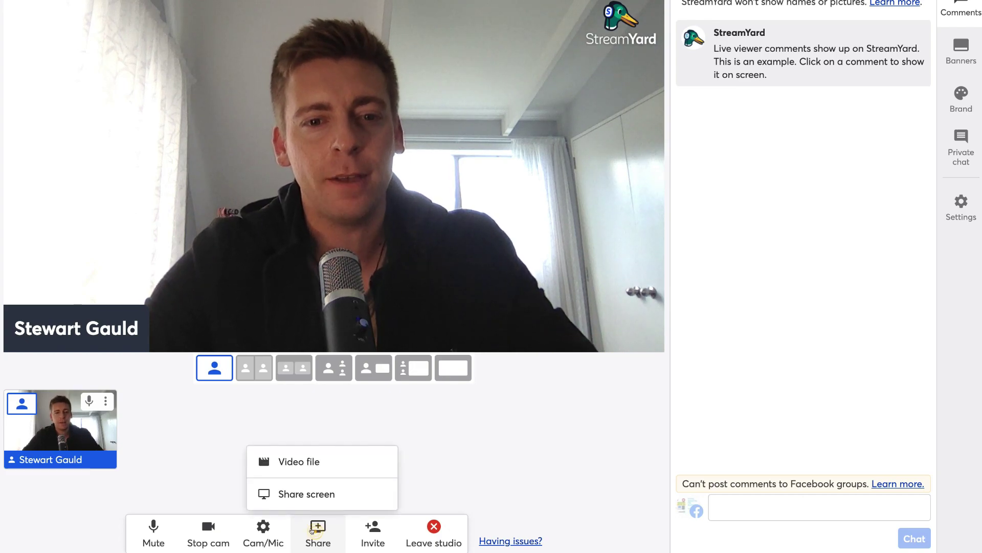
click(302, 495)
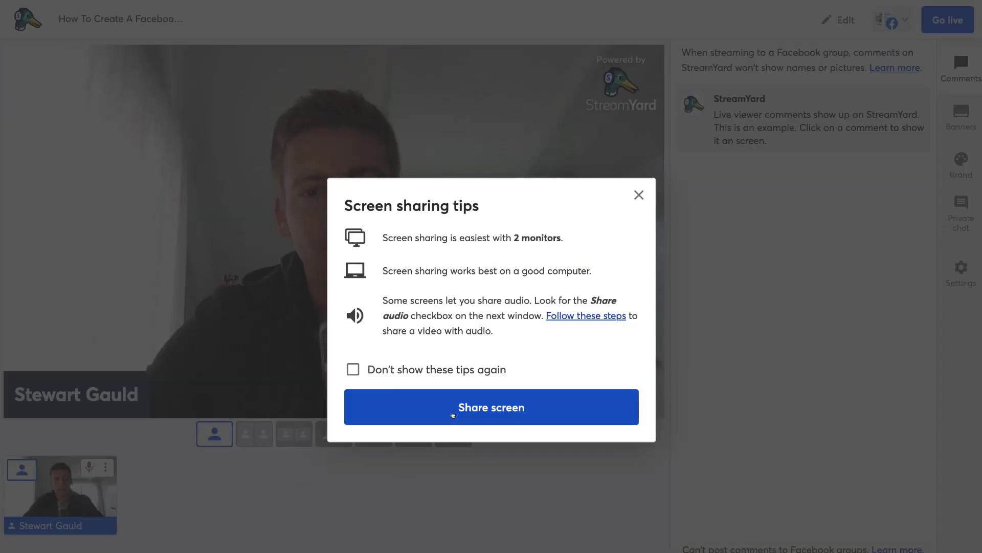
click(490, 408)
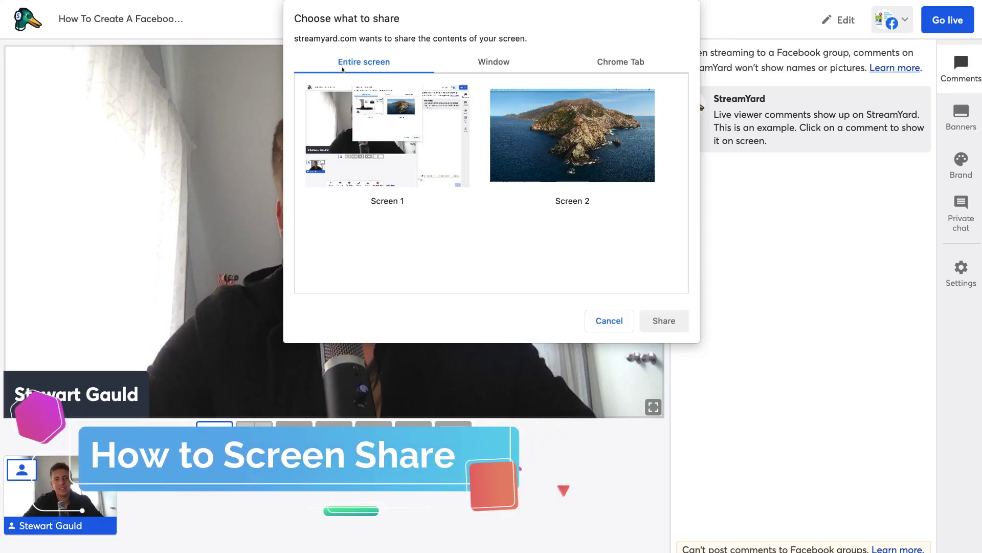
click(486, 68)
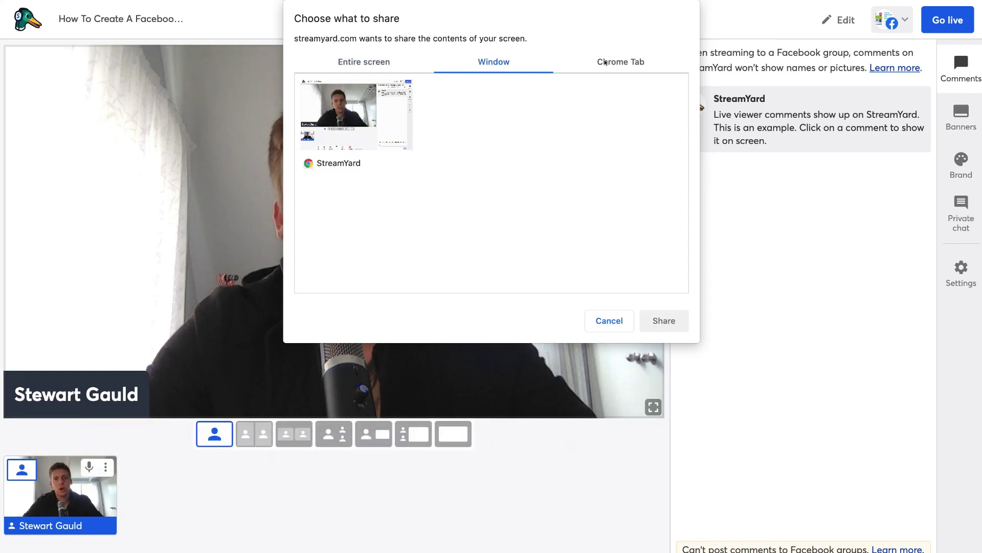
click(620, 63)
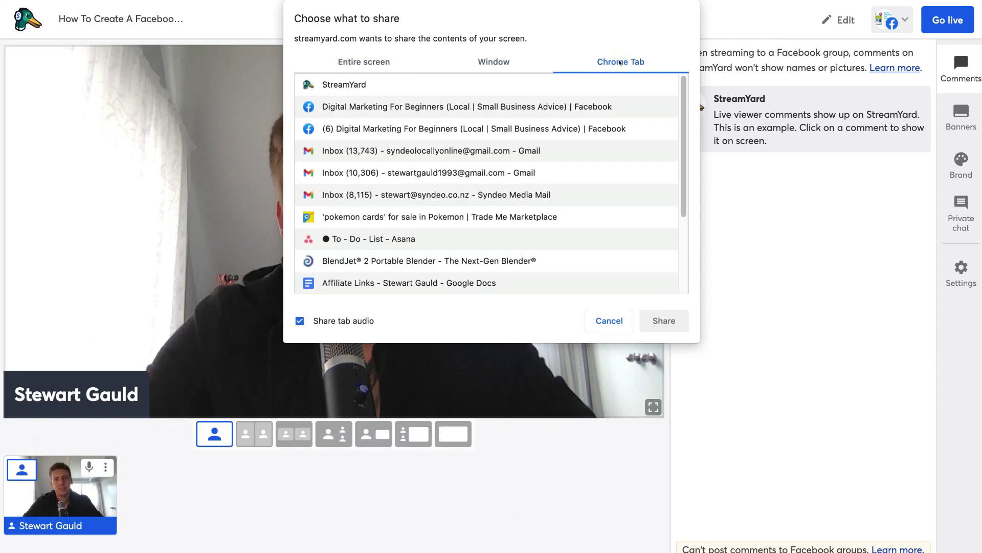
click(518, 106)
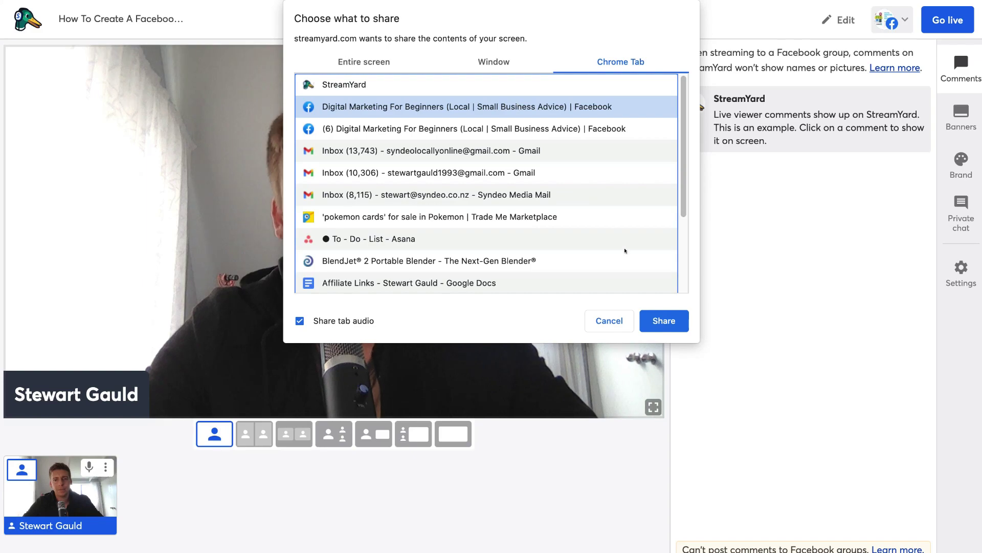
click(658, 319)
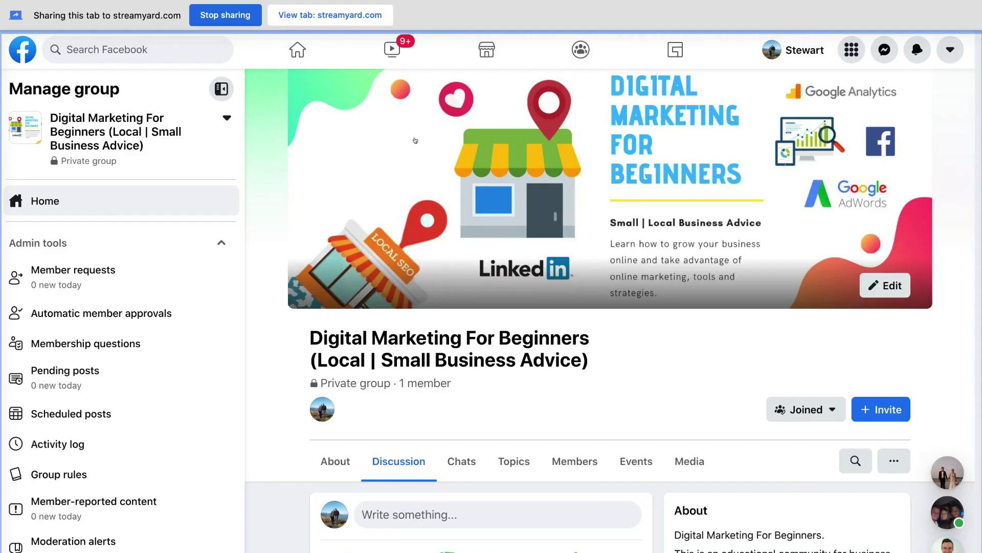
click(348, 16)
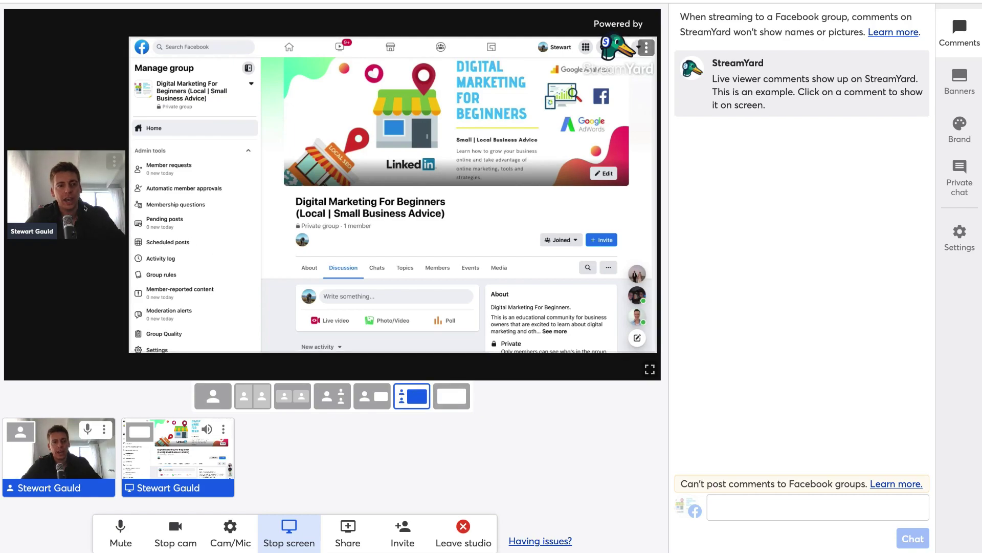
Try the layout showing only the shared screen, and switch to the one with the large host camera beside a smaller shared screen.
mouse_move(81, 474)
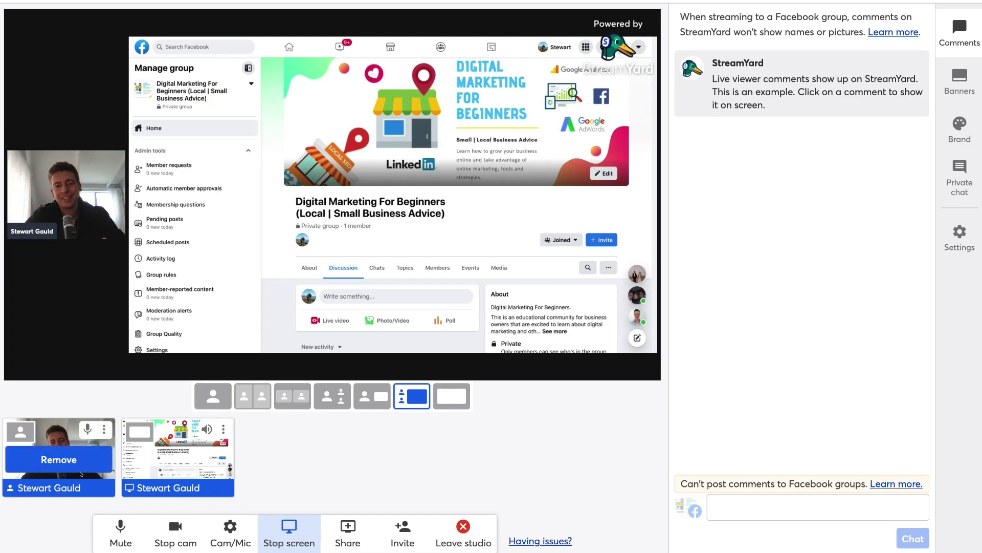
click(446, 394)
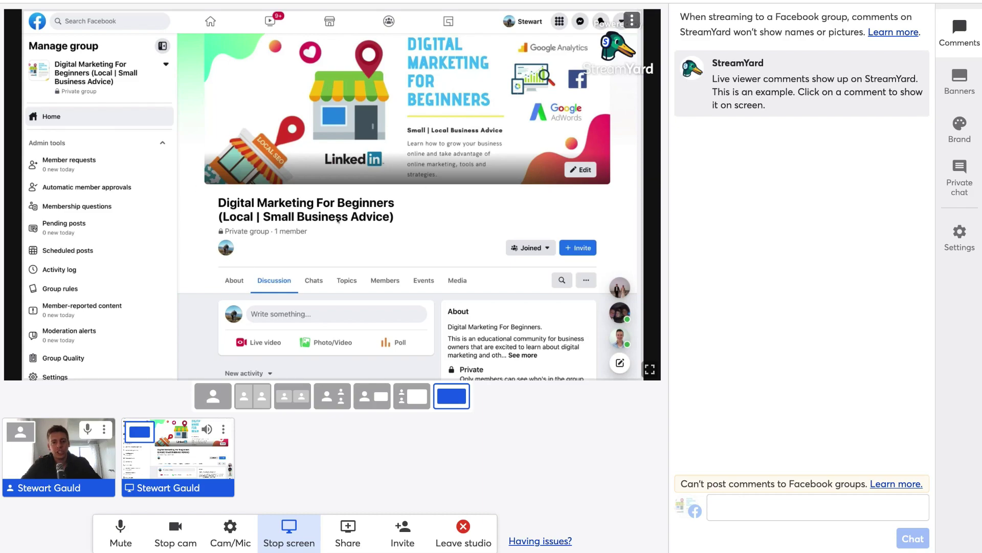
click(363, 394)
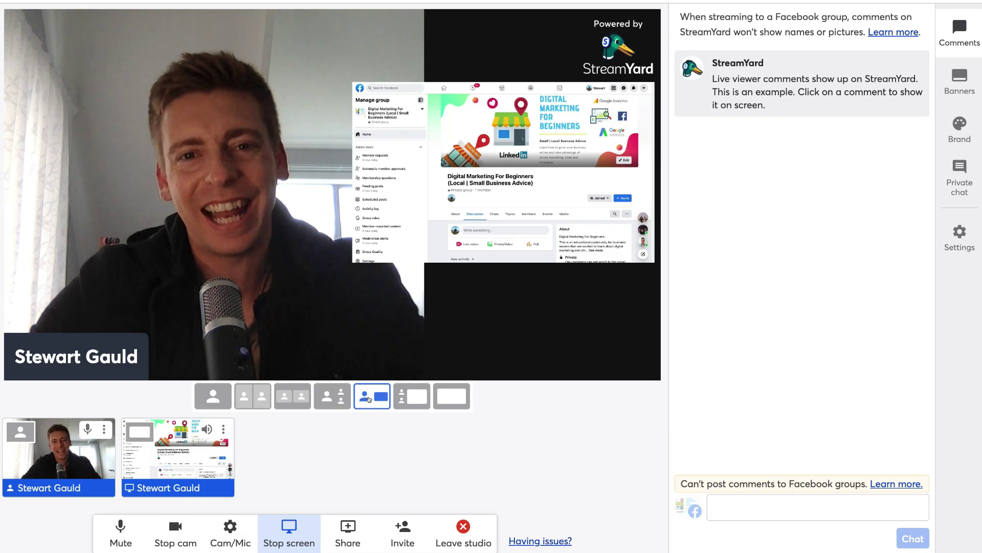
Remove the host from the stream so only the shared screen shows, and add the host back.
mouse_move(204, 457)
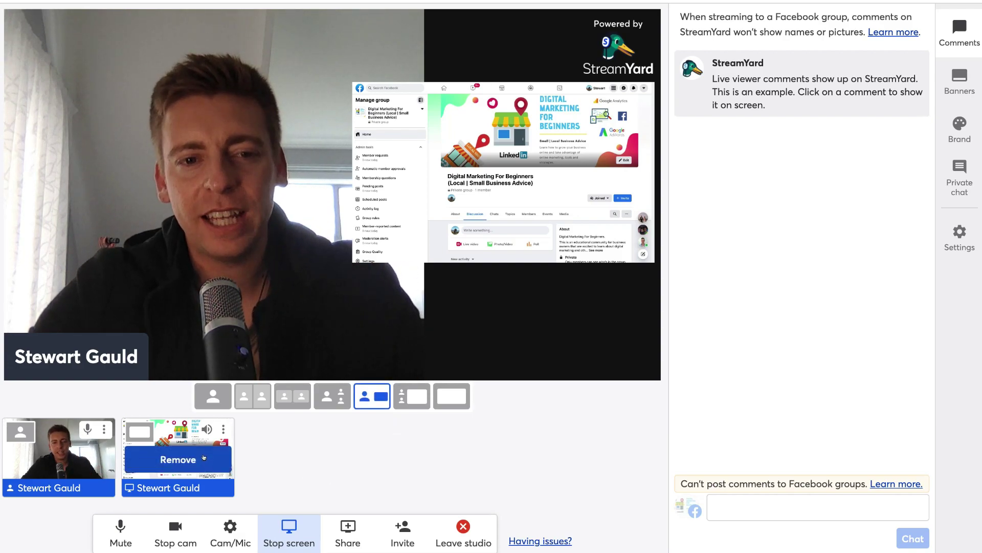
mouse_move(59, 459)
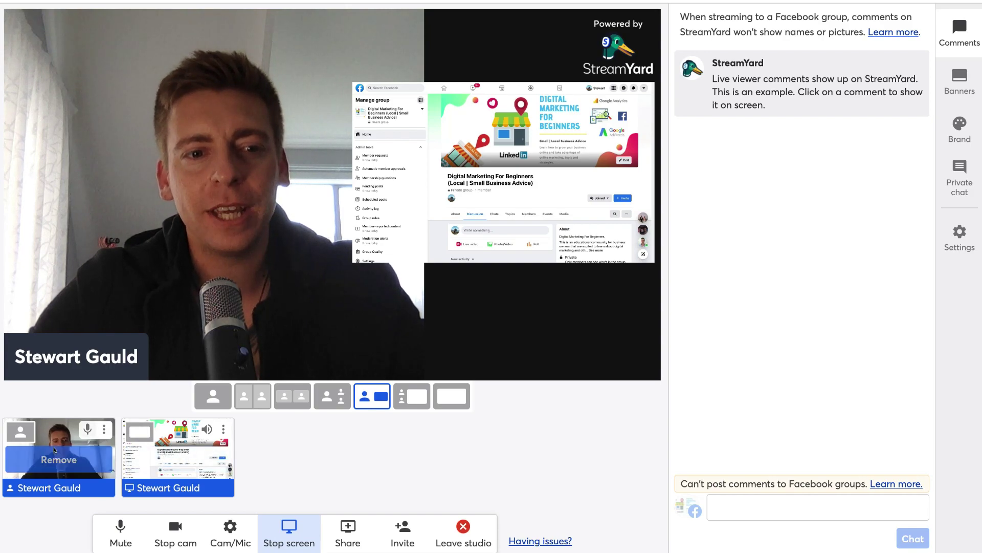
click(73, 457)
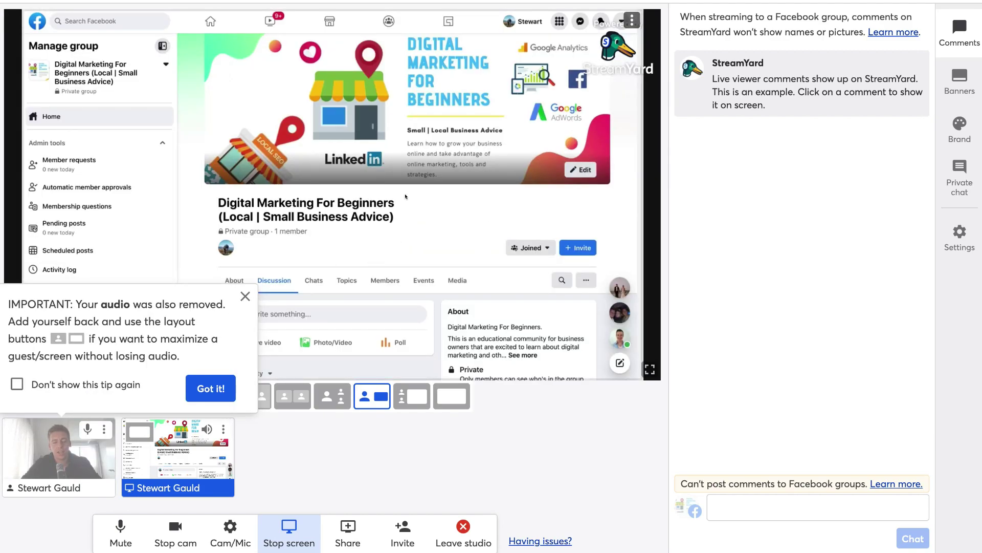
mouse_move(128, 468)
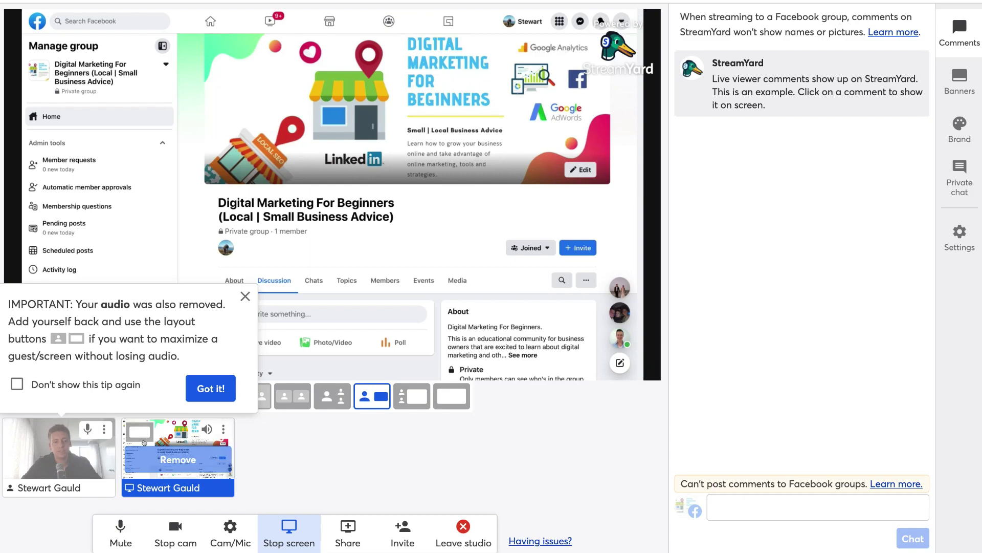
mouse_move(62, 449)
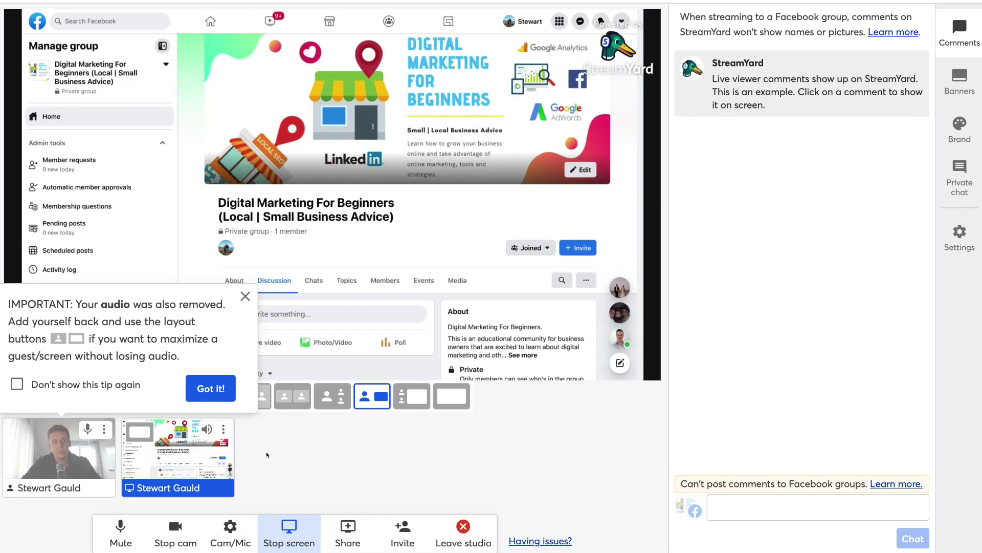
mouse_move(106, 443)
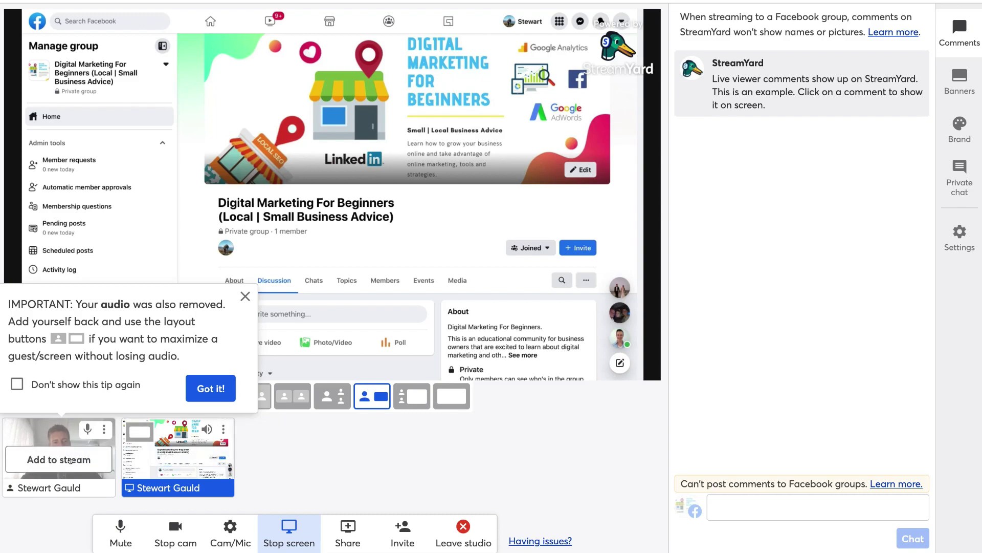
click(71, 460)
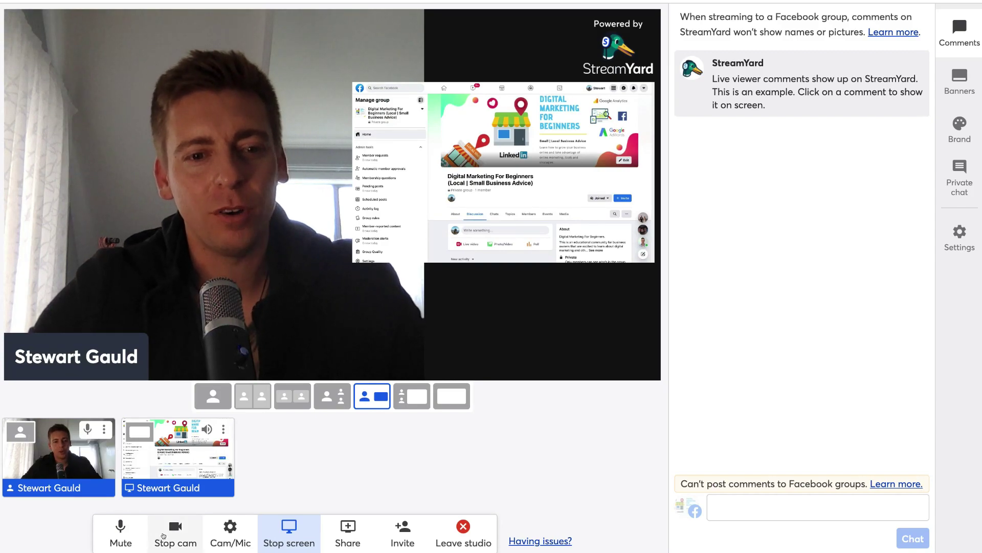
Turn the camera off and copy the guest invitation link for the broadcast studio to the clipboard.
click(163, 535)
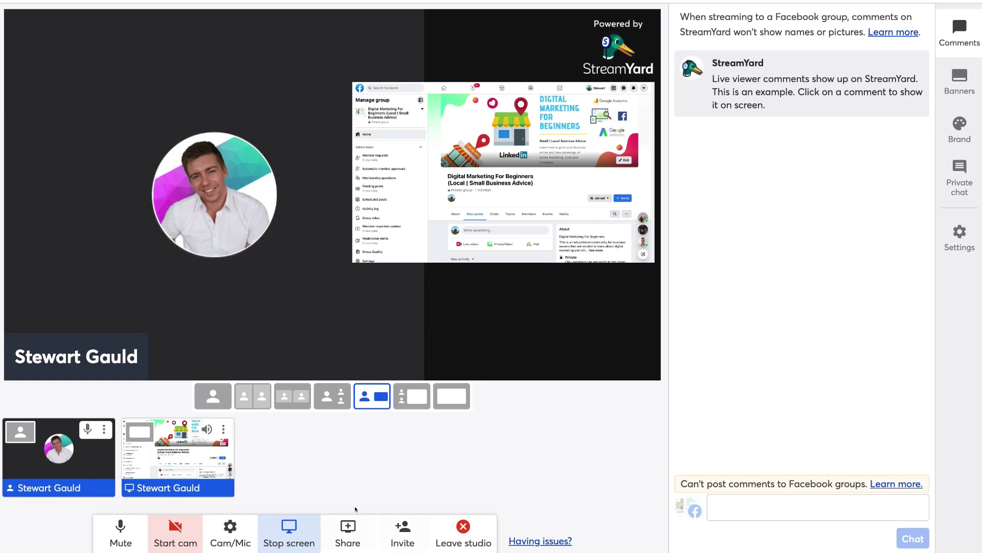
click(404, 533)
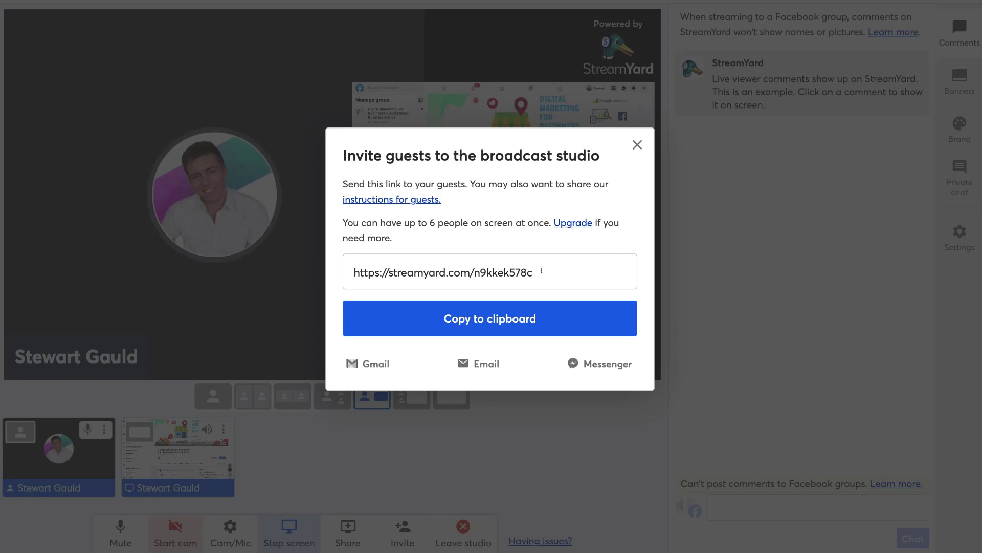
click(553, 324)
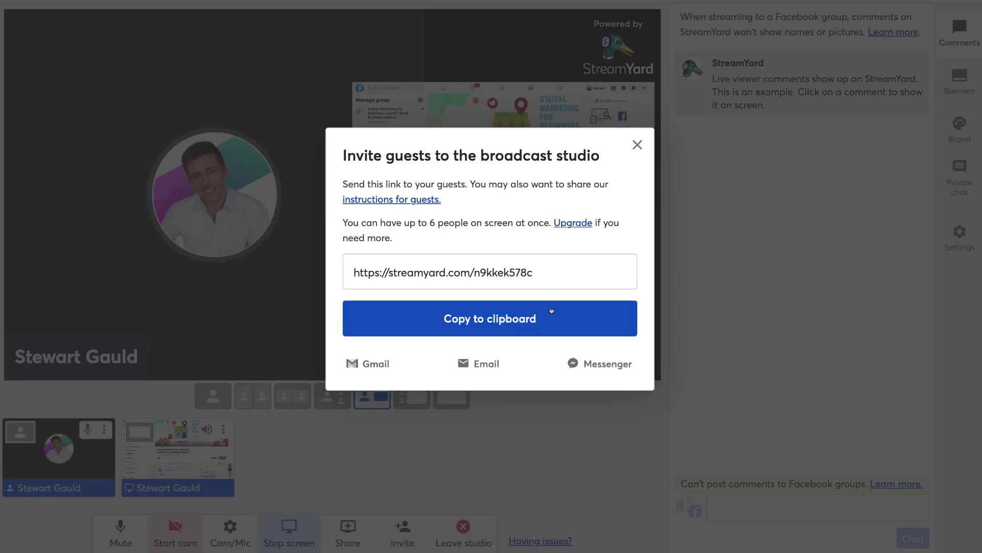
click(541, 319)
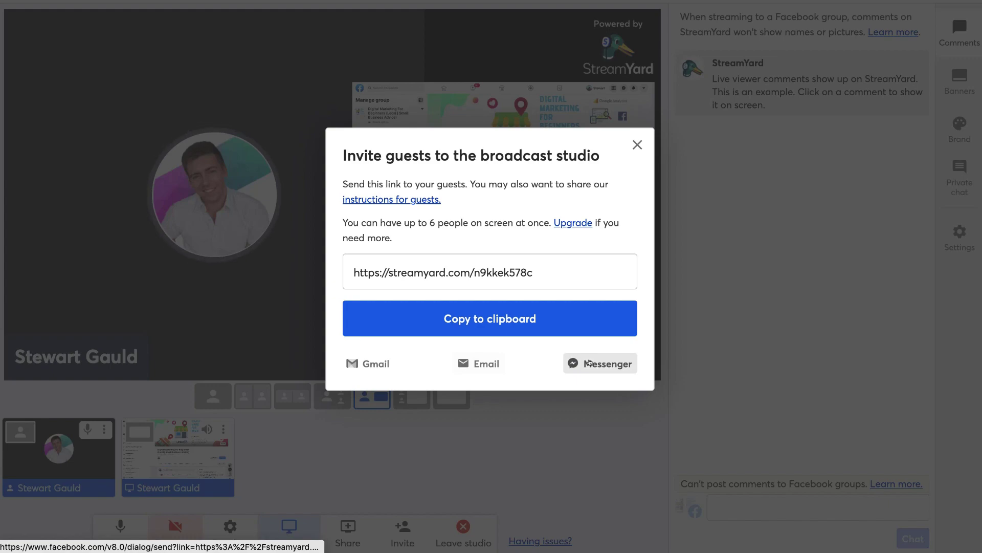
click(636, 146)
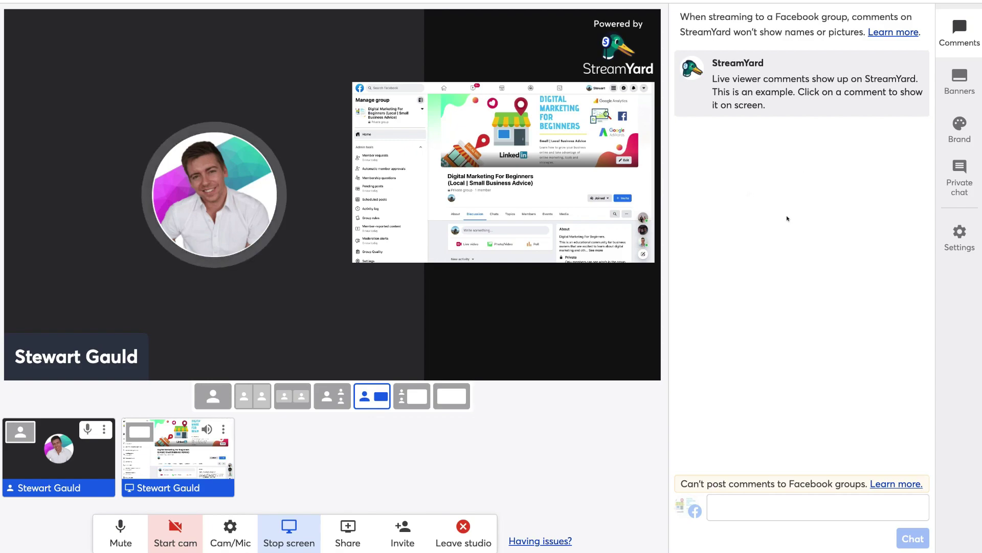
Create a banner reading "Get In Touch If You Need Help With Your Ads" that scrolls across the bottom as a ticker.
click(960, 74)
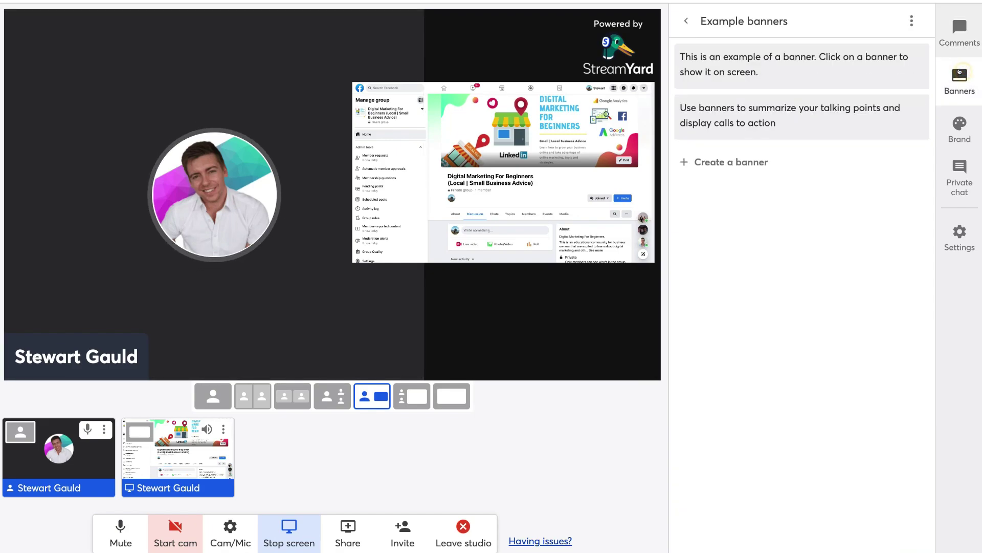
click(763, 162)
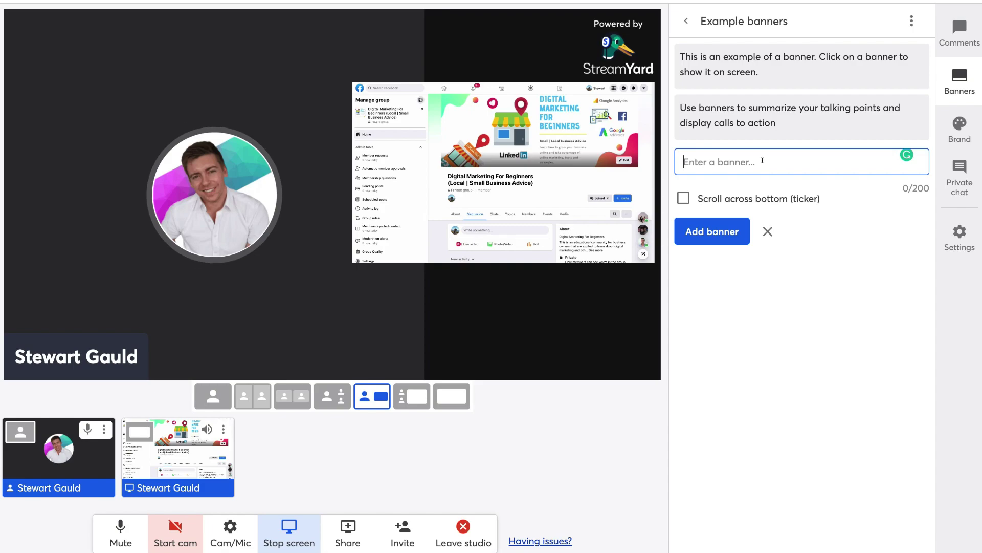
key(ctrl+v)
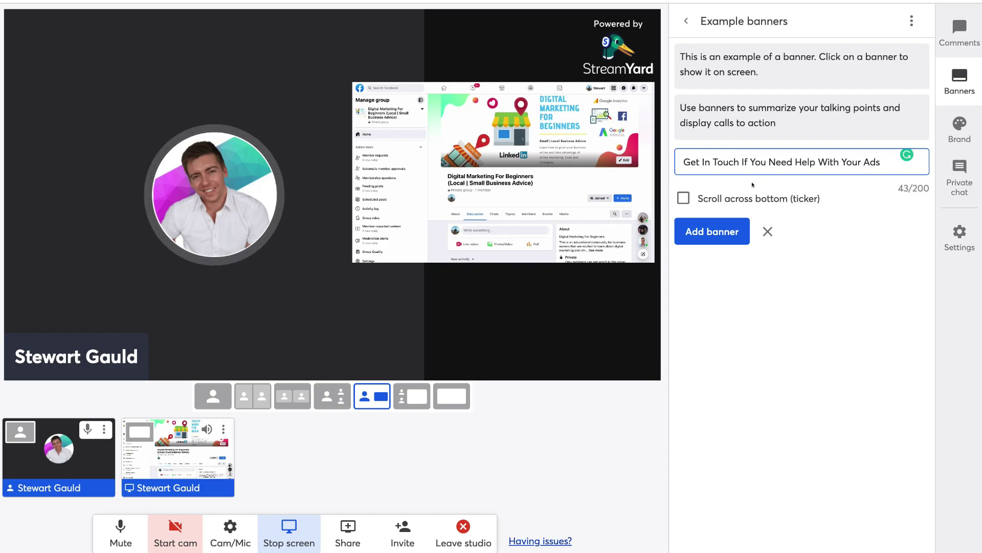
click(683, 196)
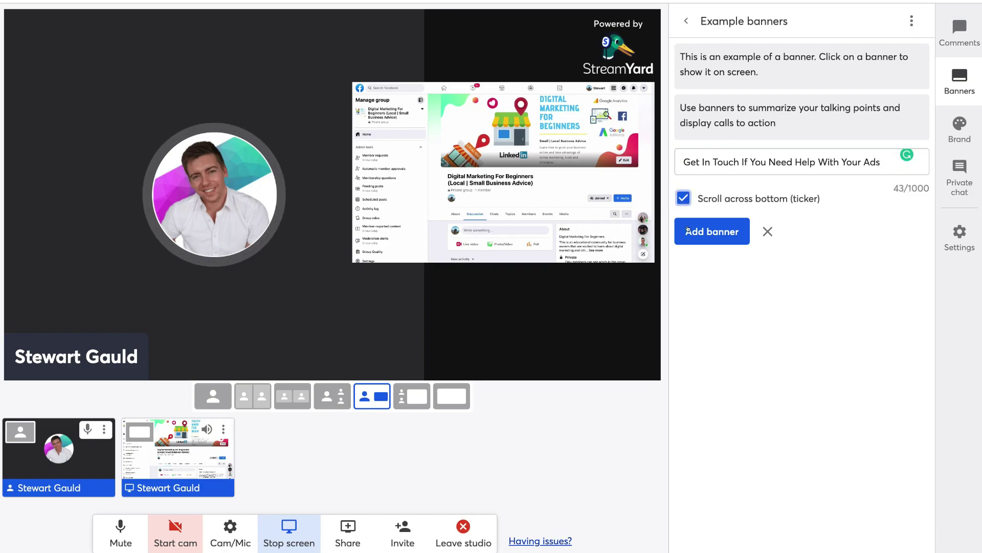
click(713, 240)
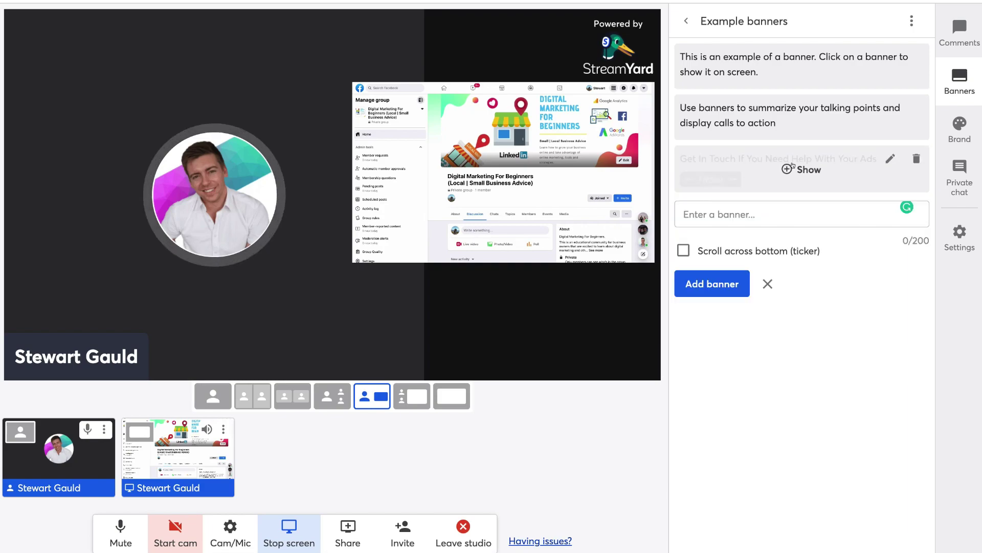
Show the "Get In Touch If You Need Help With Your Ads" ticker on the stream and hide it again.
click(793, 165)
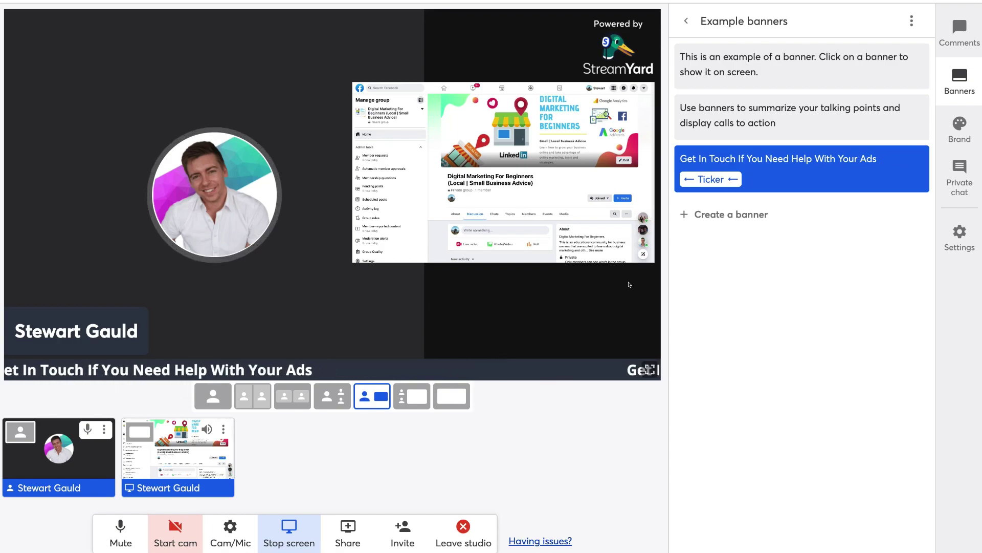
mouse_move(760, 178)
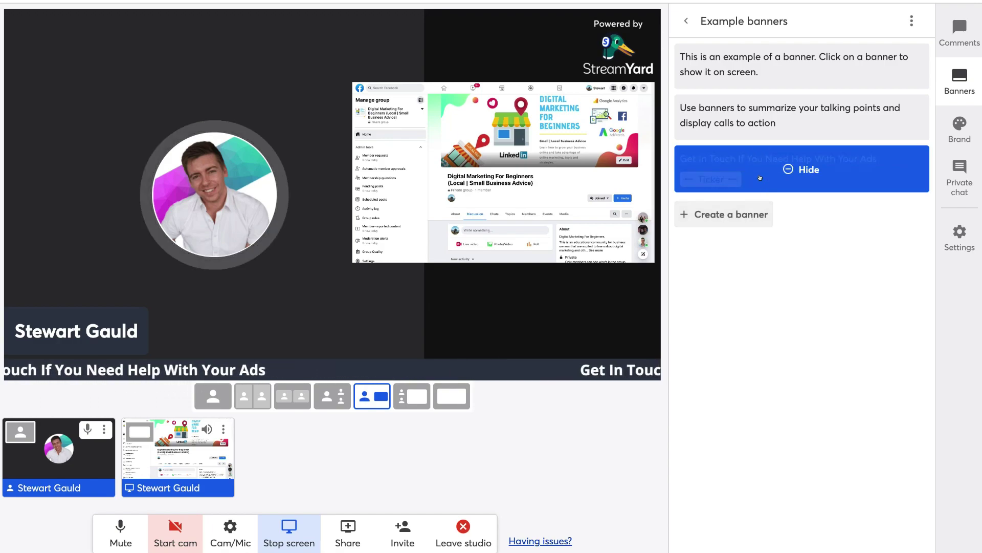
click(792, 168)
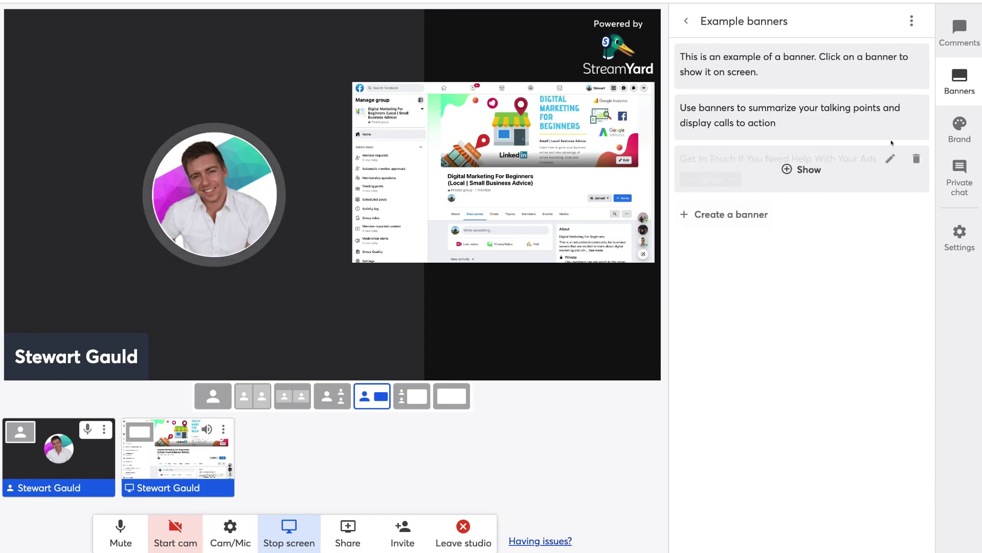
Try the Minimal and Bubble themes for the Brand 1 styling, and set the theme to Block.
click(956, 129)
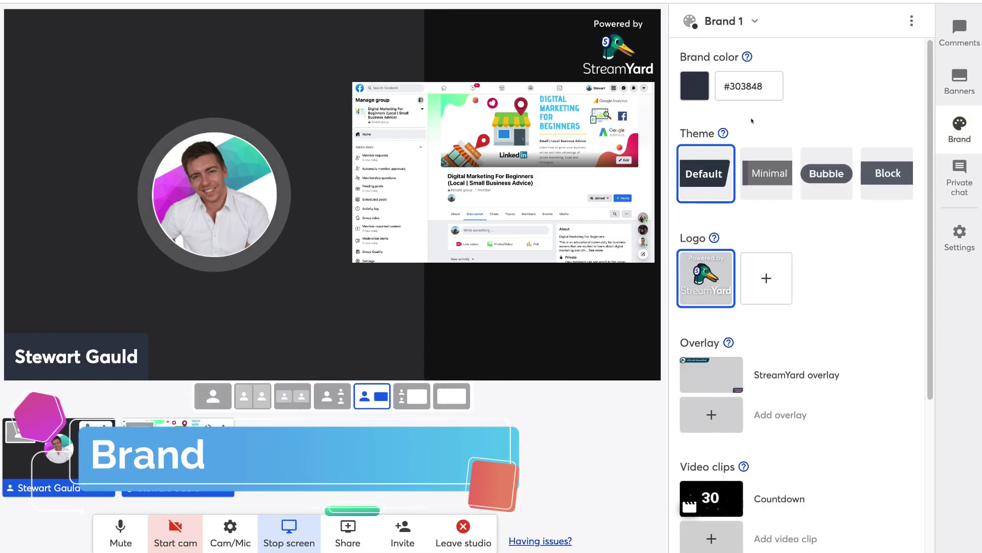
scroll(709, 121, down, 1)
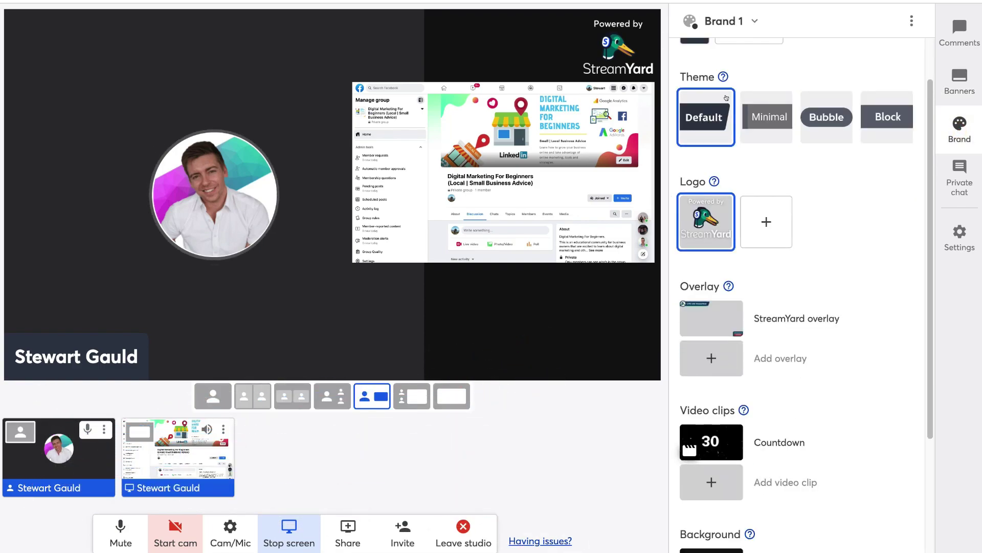
click(768, 118)
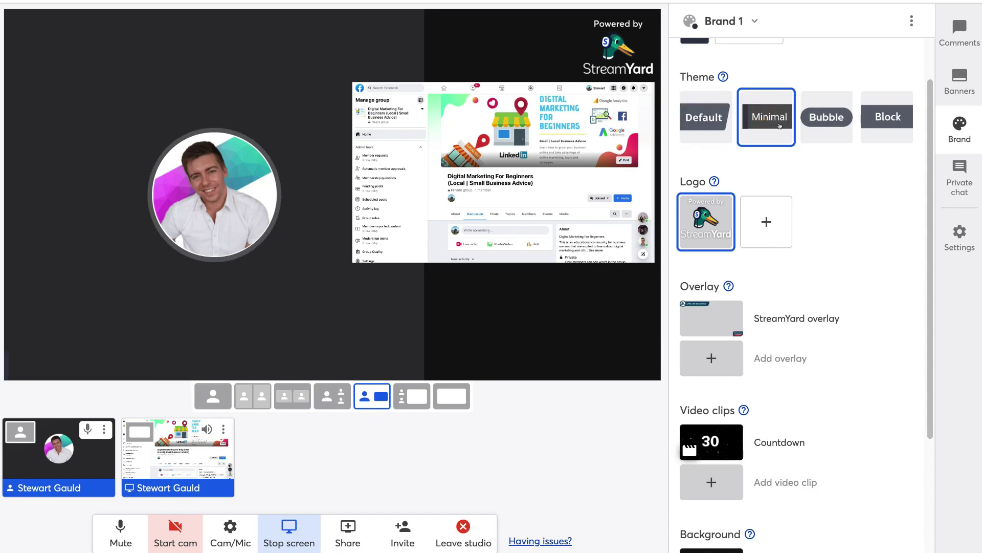
click(825, 117)
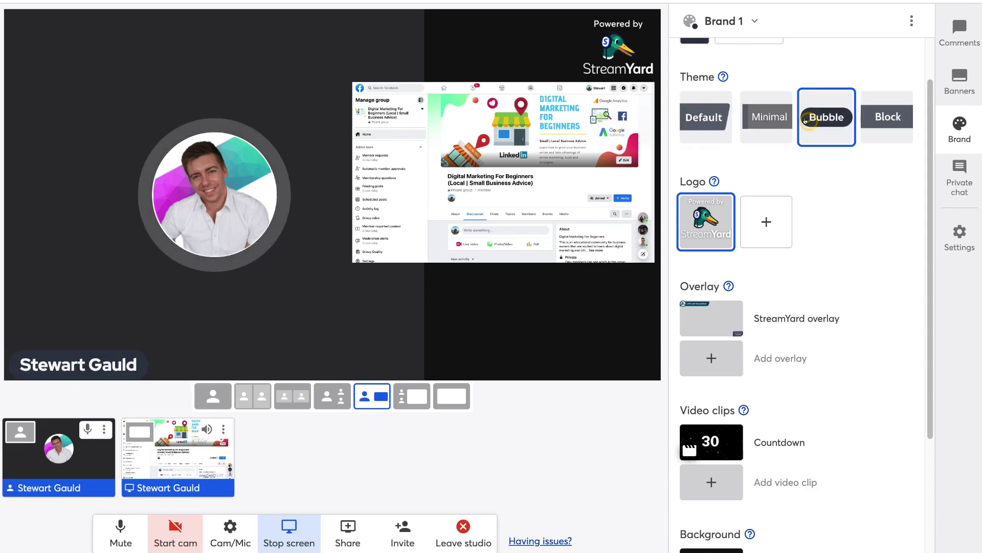
click(864, 115)
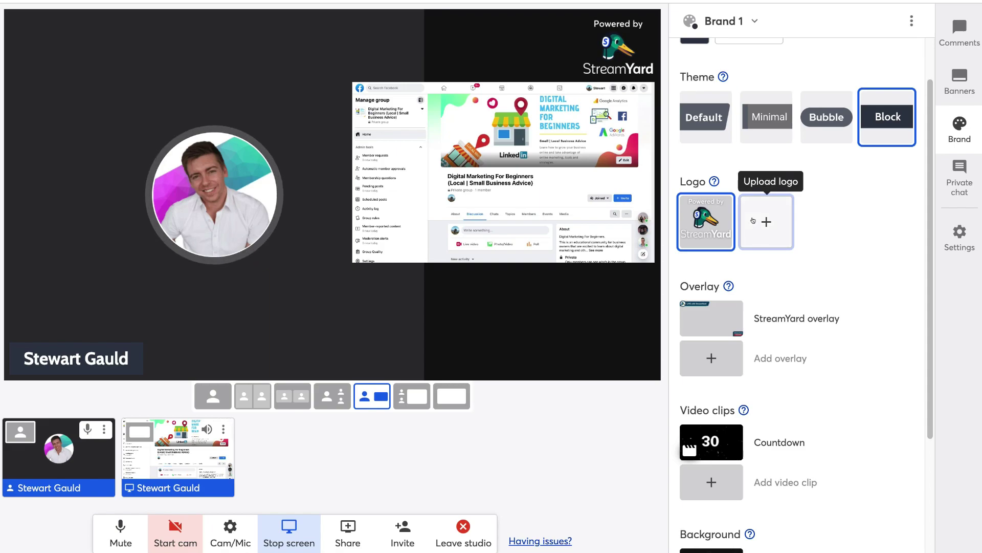
scroll(852, 263, down, 3)
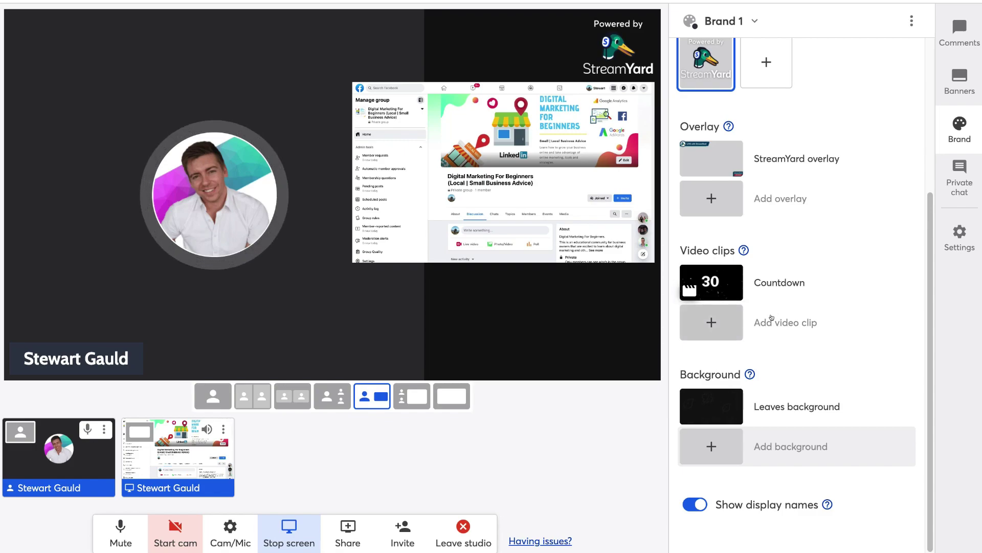
mouse_move(781, 278)
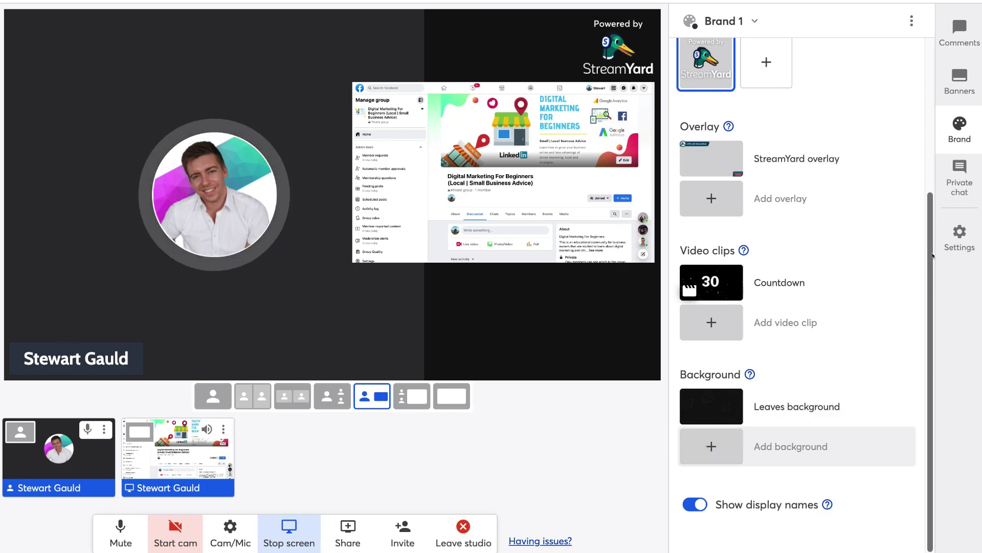
View the private chat and check the broadcast status of the Facebook group destination.
click(952, 192)
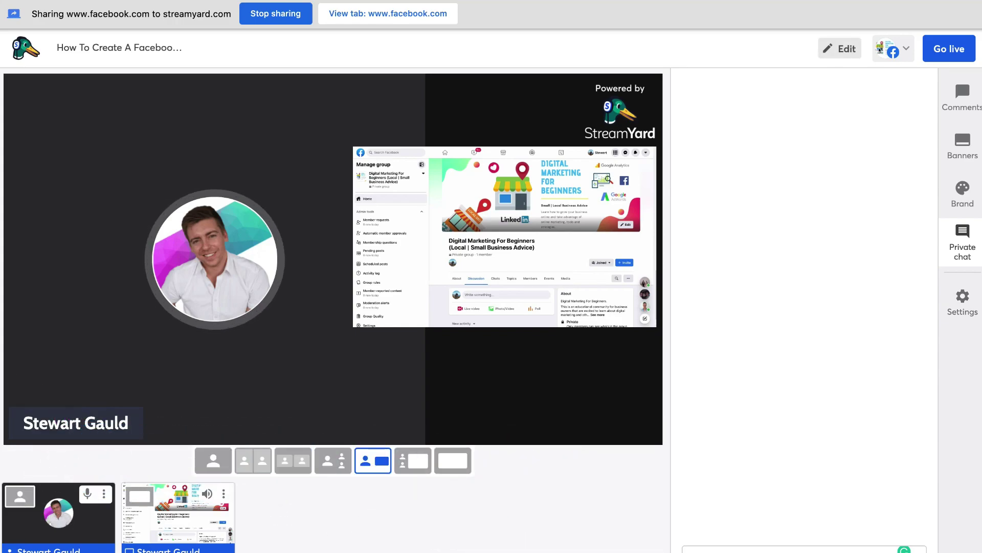
click(893, 51)
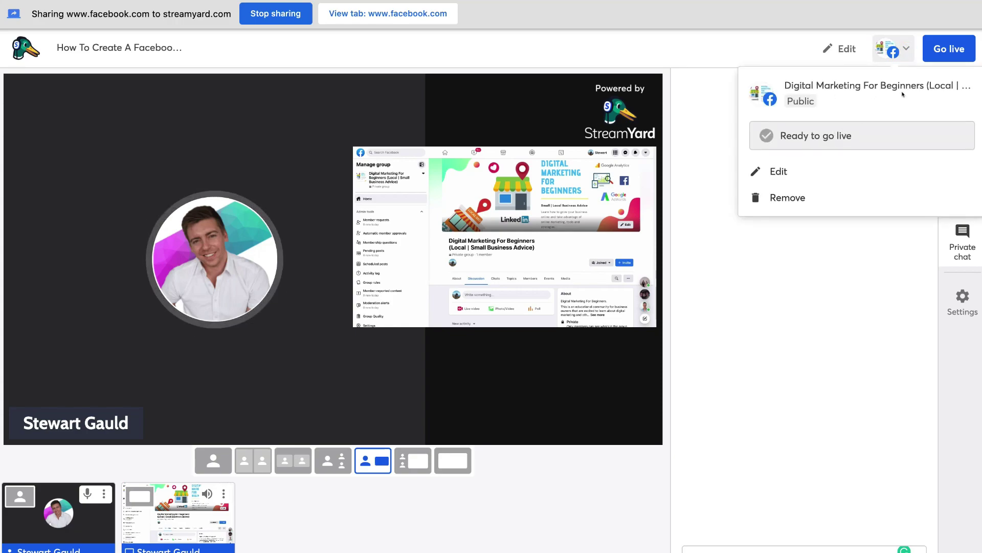
click(886, 238)
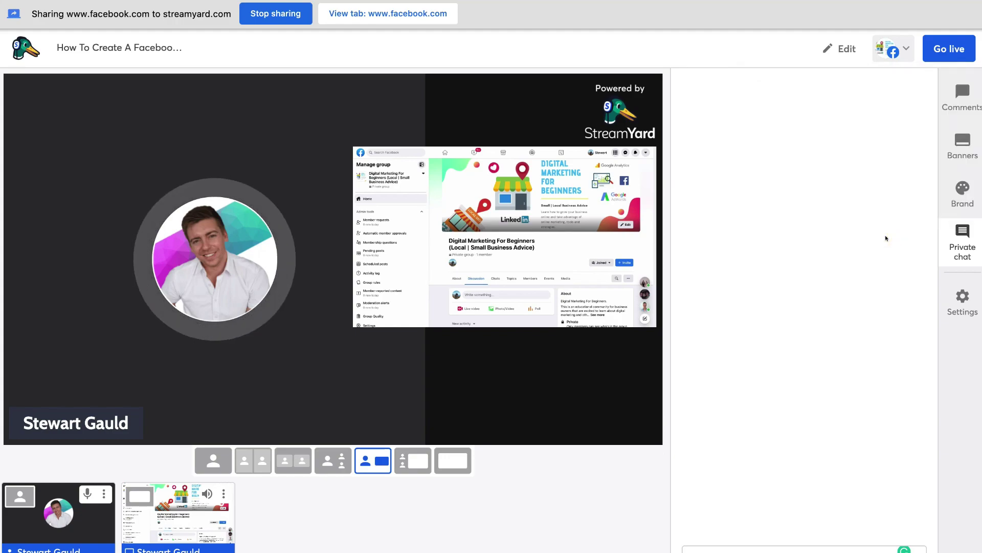